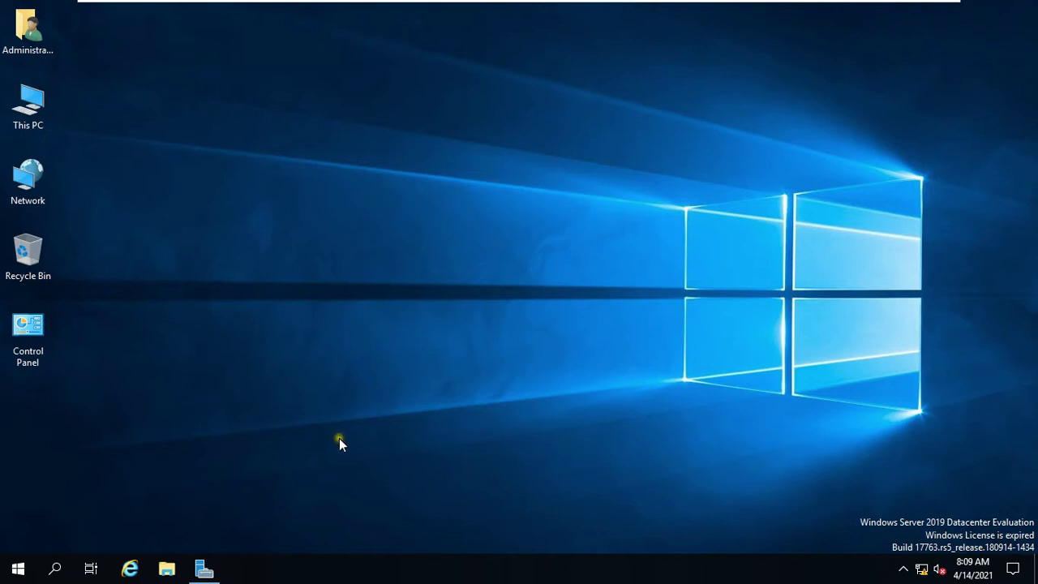
- Start Add Roles and Features for the local server and expand File and iSCSI Services under Server Roles
click(204, 568)
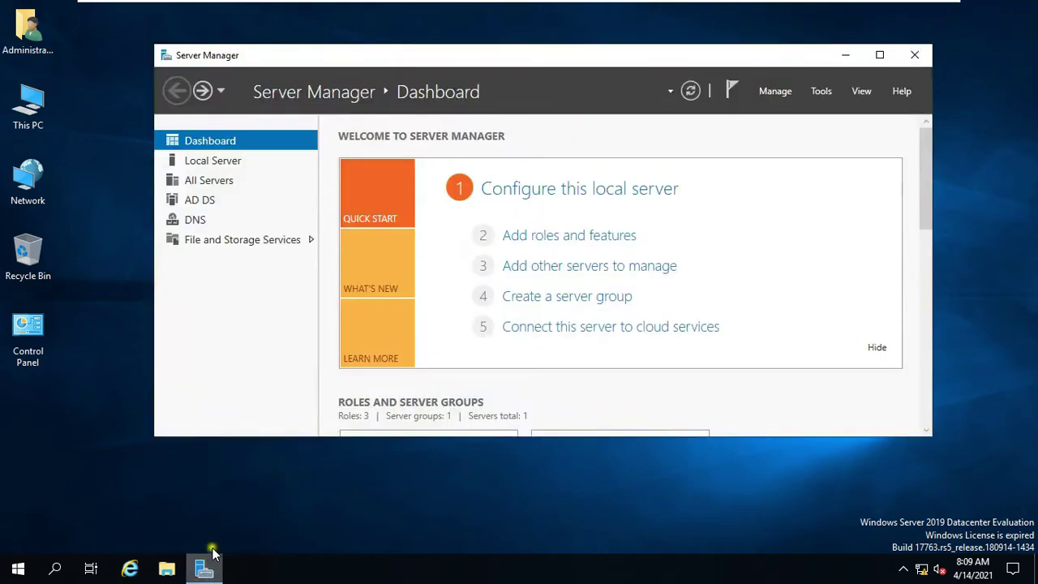
click(526, 235)
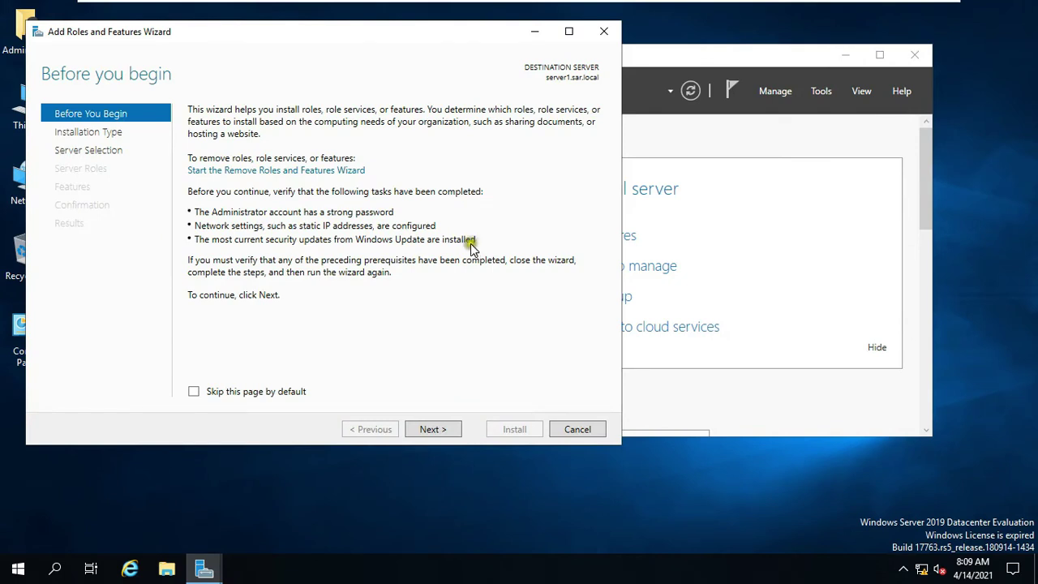
click(423, 429)
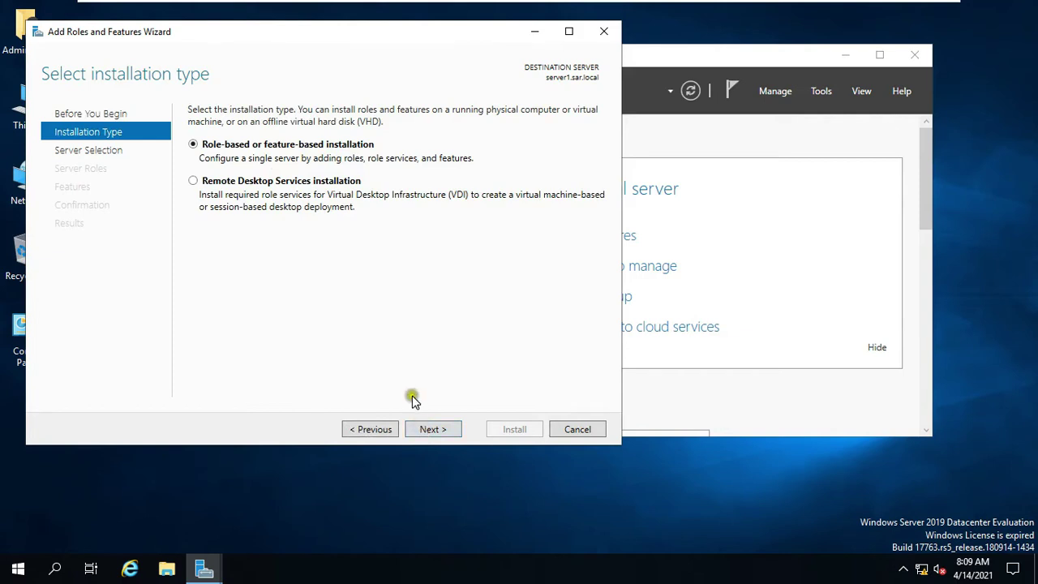
click(431, 430)
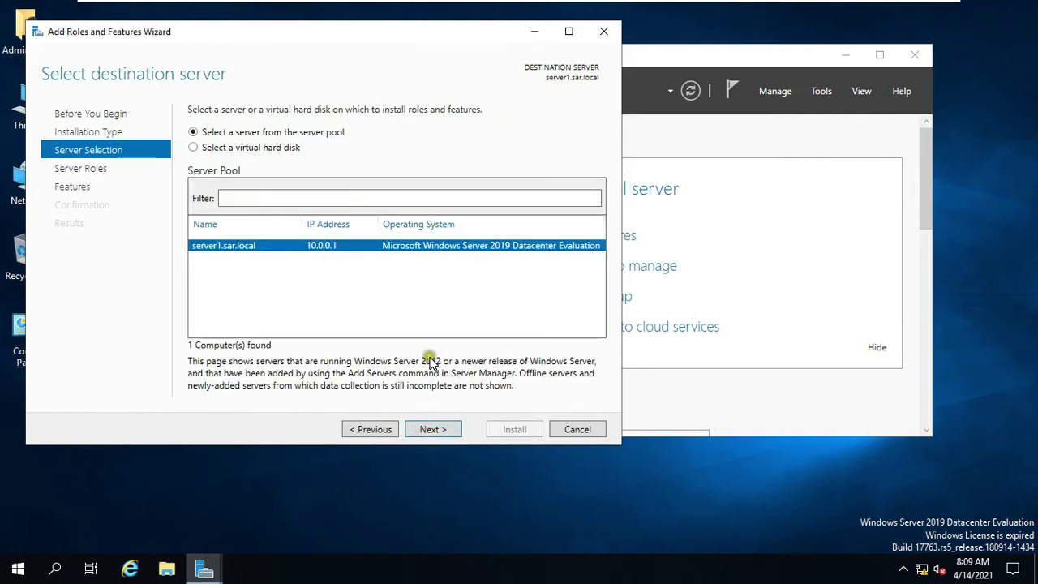
click(423, 432)
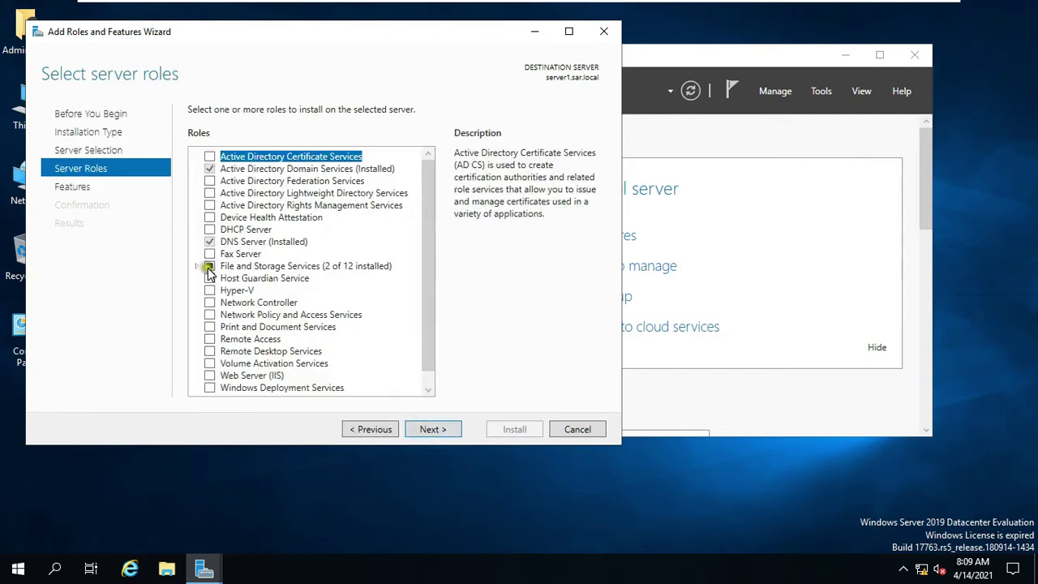
click(196, 267)
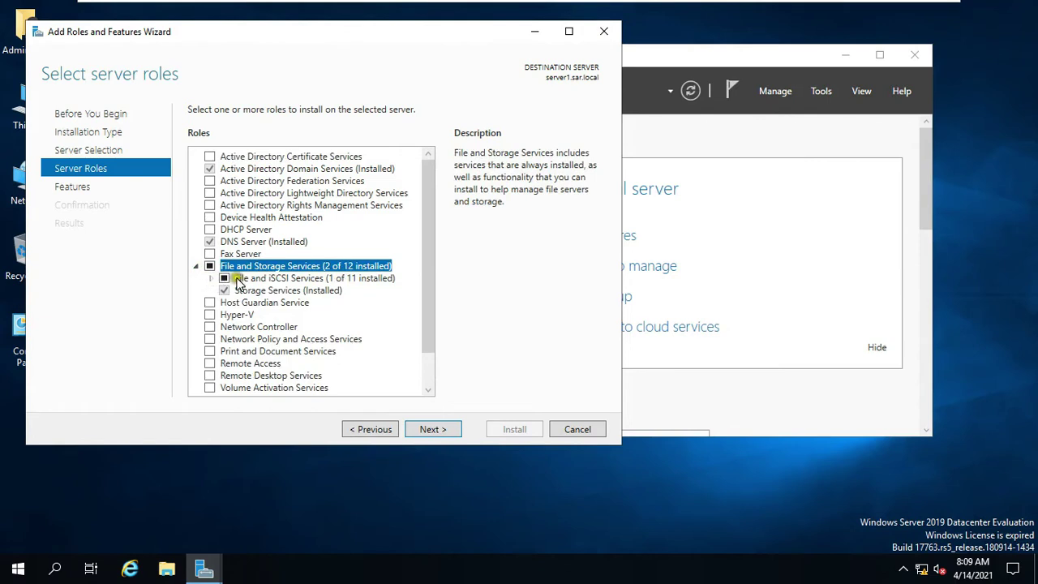
click(210, 278)
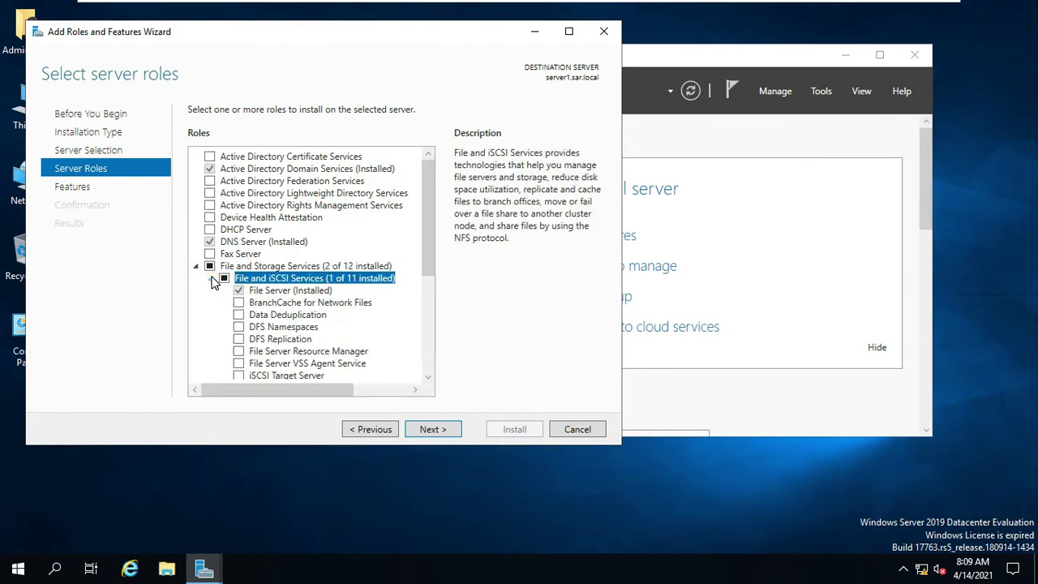
drag(430, 262, 421, 314)
- Select the Work Folders role, adding its required IIS Hostable Web Core feature
click(241, 320)
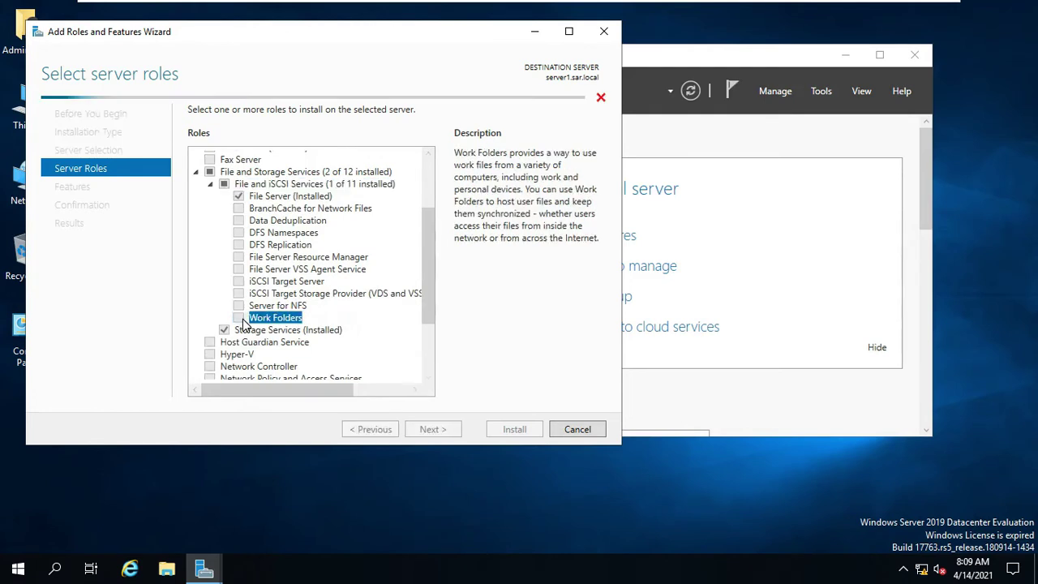
click(253, 185)
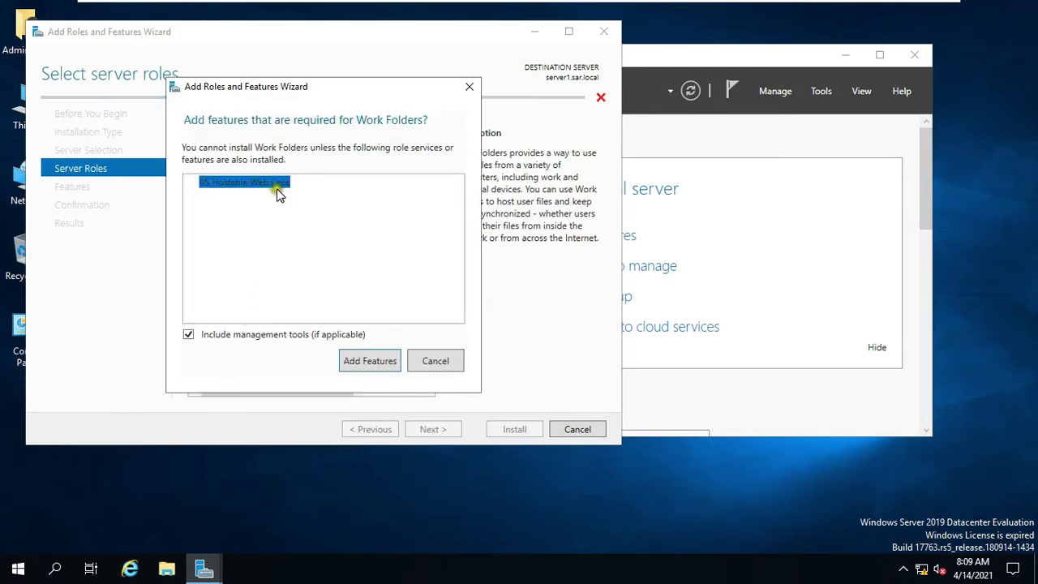
click(369, 363)
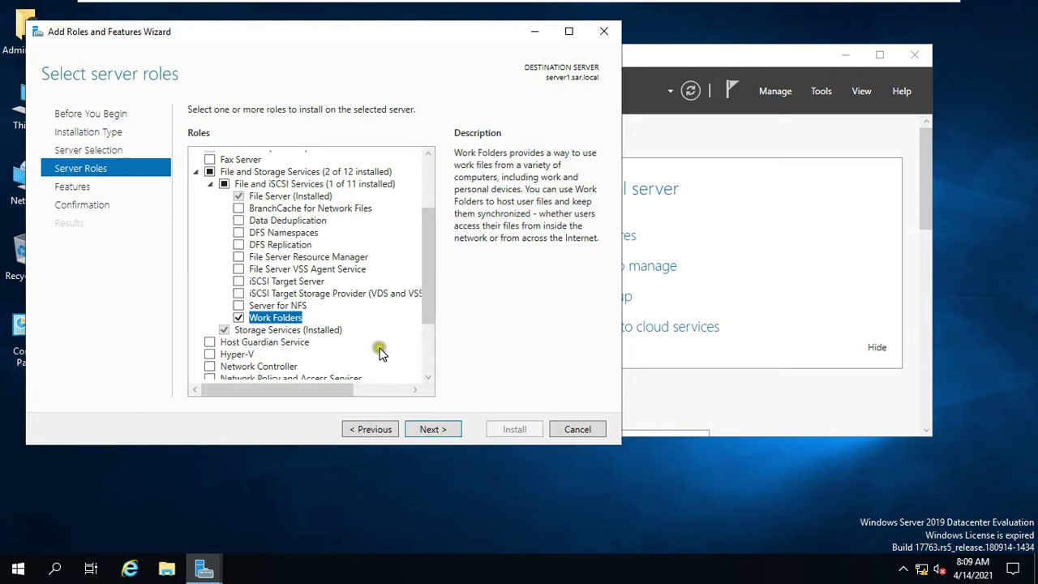
- Advance to confirmation and enable restarting the destination server automatically if required
click(434, 429)
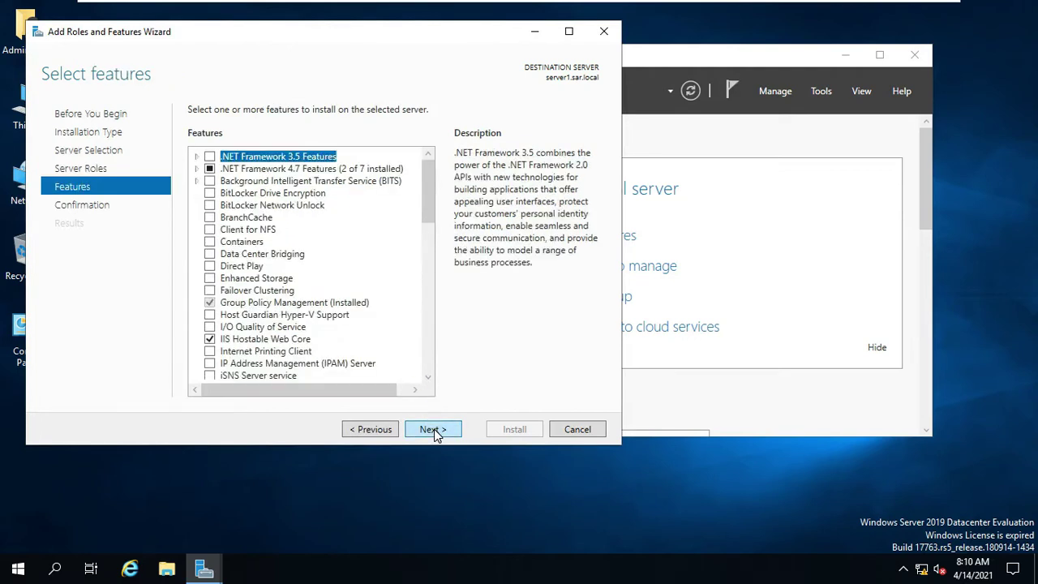
click(436, 432)
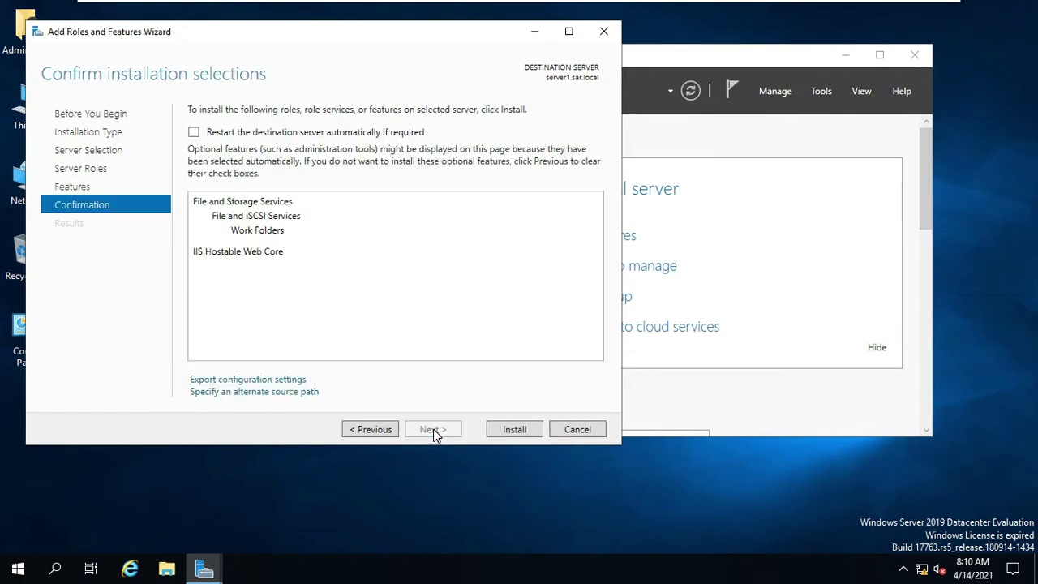
click(195, 133)
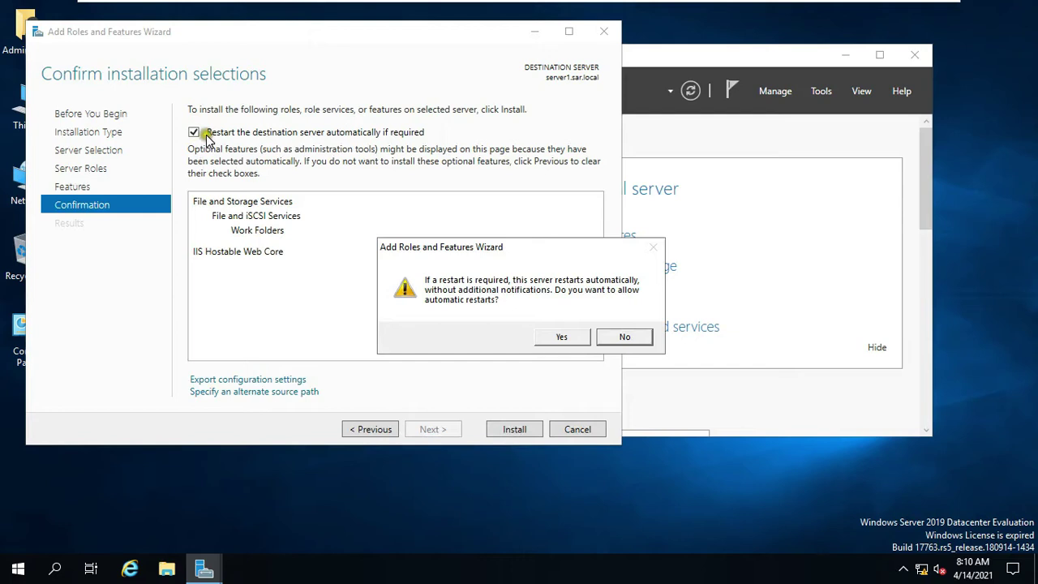
click(560, 337)
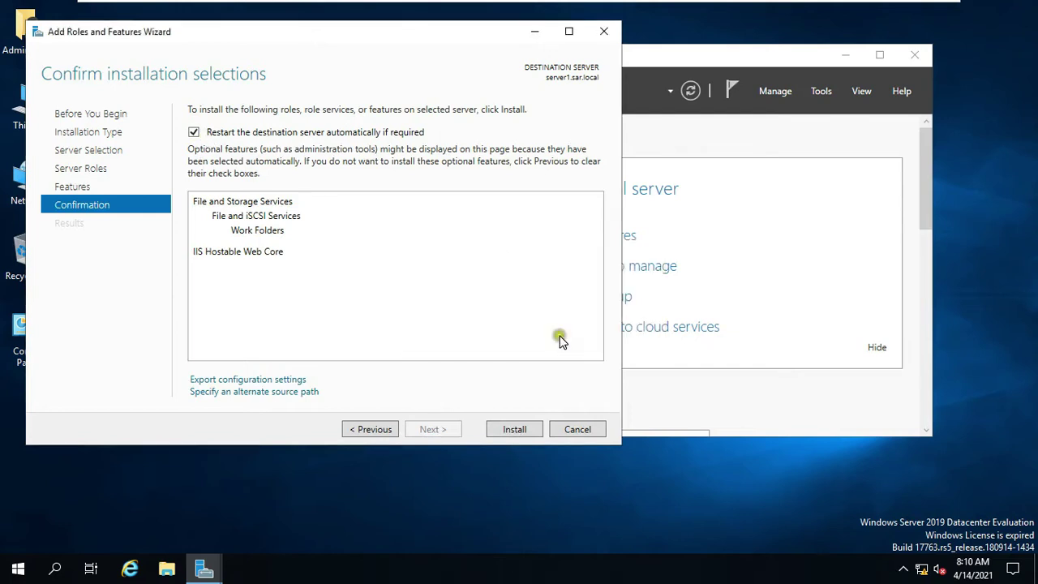
- Install Work Folders and close the wizard after the installation succeeds
click(513, 429)
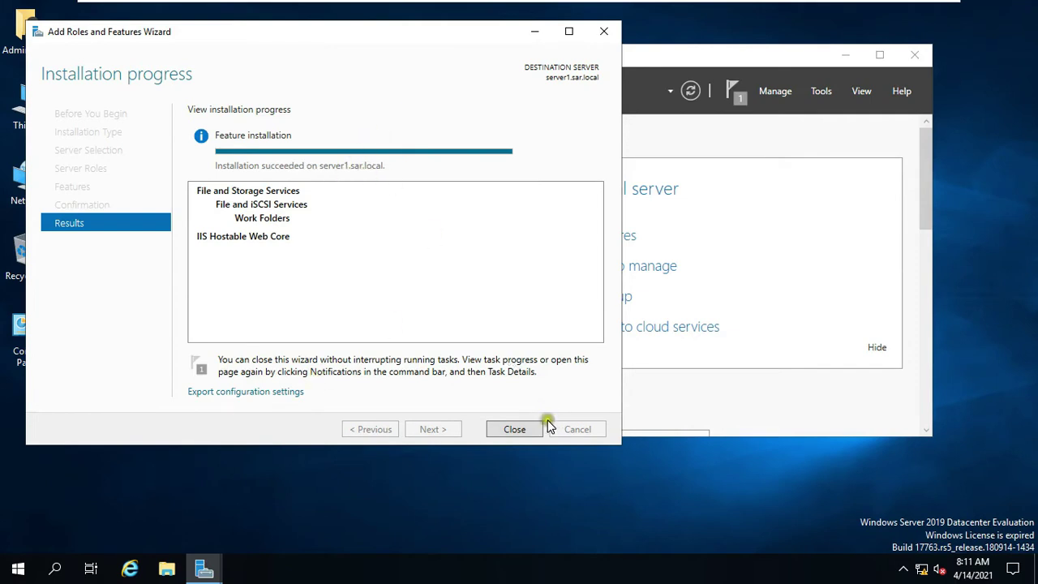
click(515, 430)
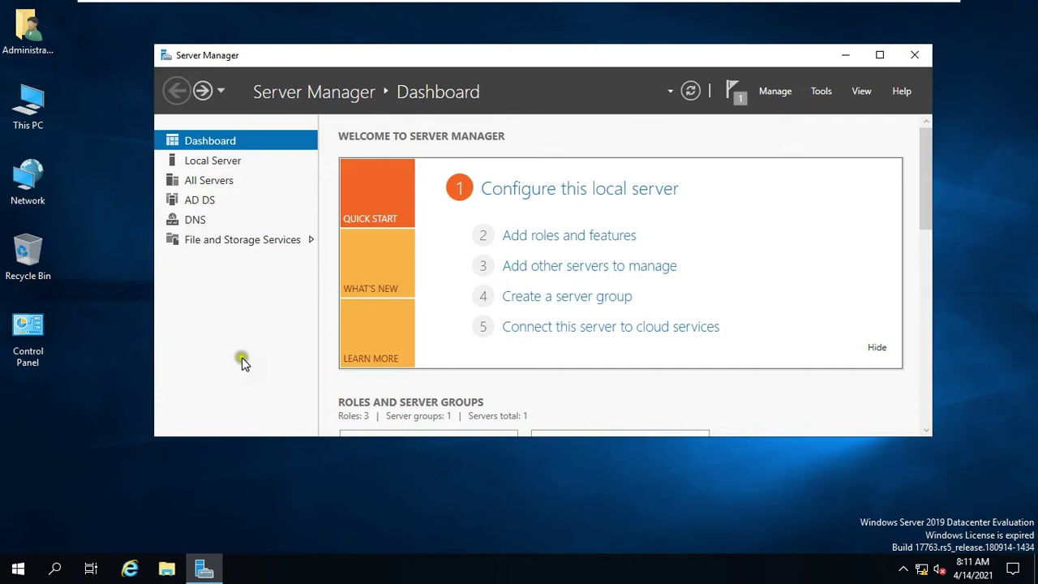
- Open the Services console from Tools and start the Windows Sync Share service
click(823, 92)
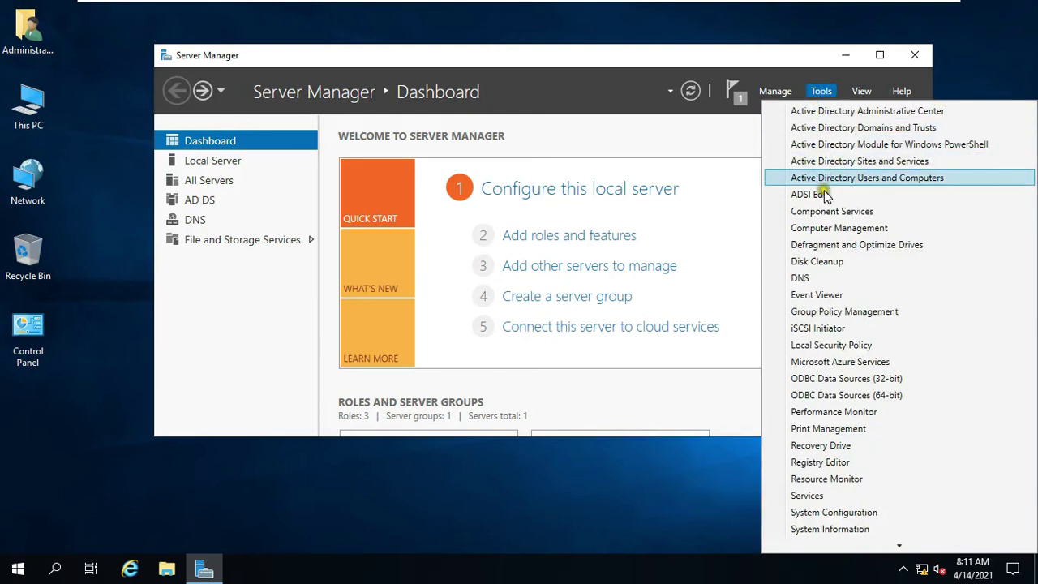
click(825, 496)
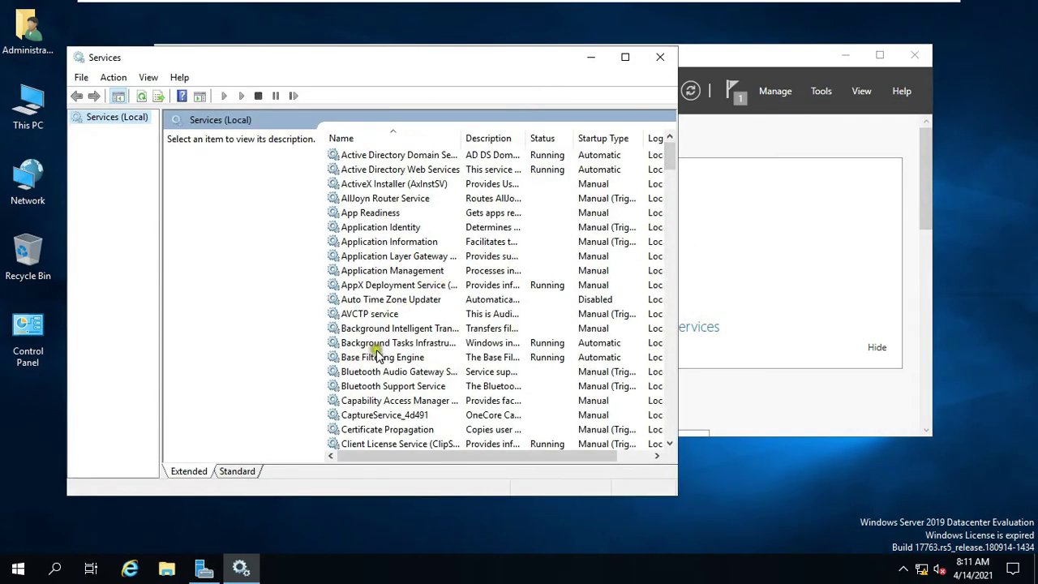
click(378, 357)
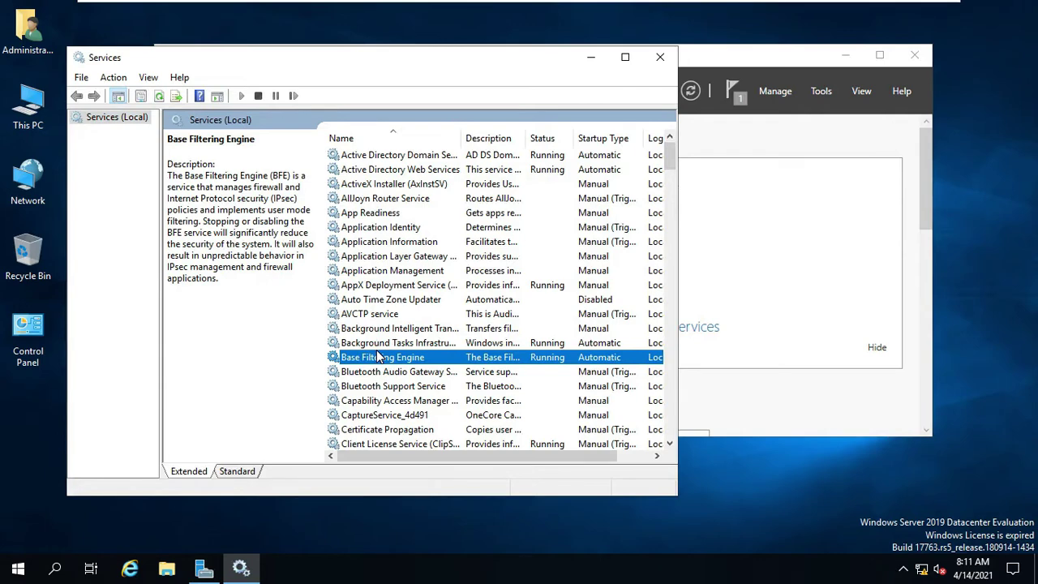
key(w)
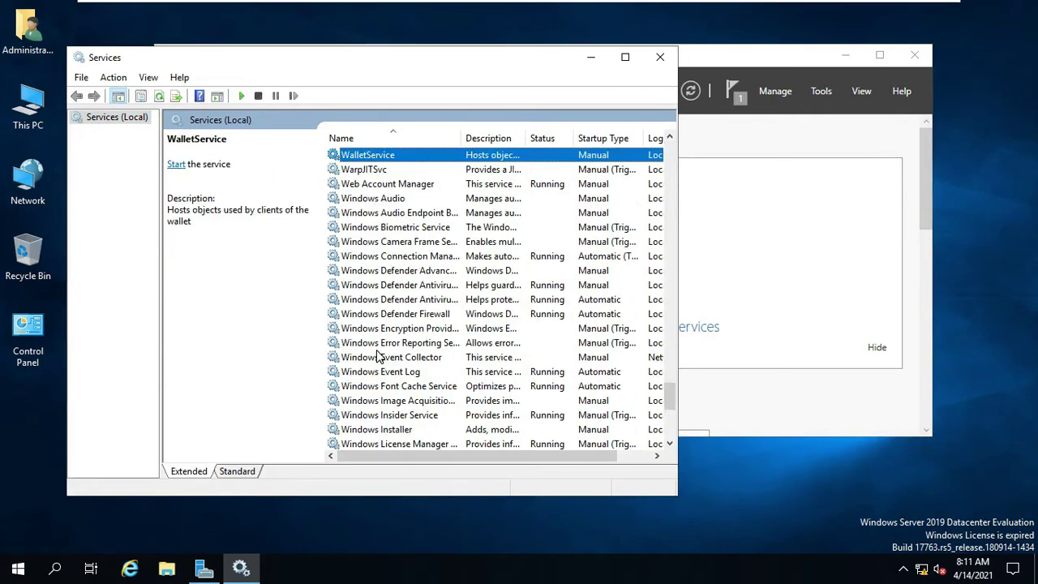
scroll(378, 357, down, 3)
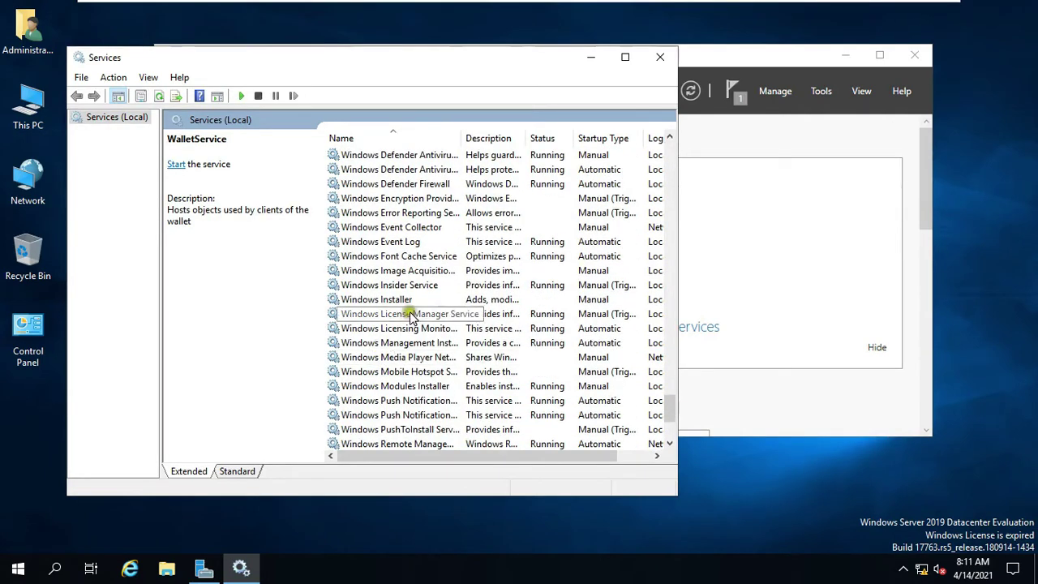
scroll(411, 318, down, 2)
click(435, 400)
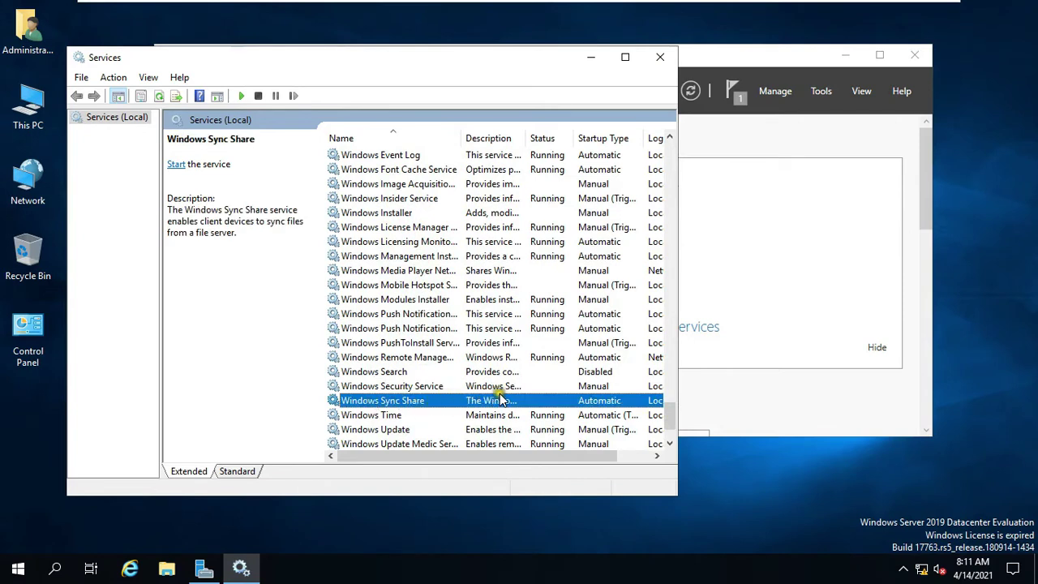
right_click(419, 404)
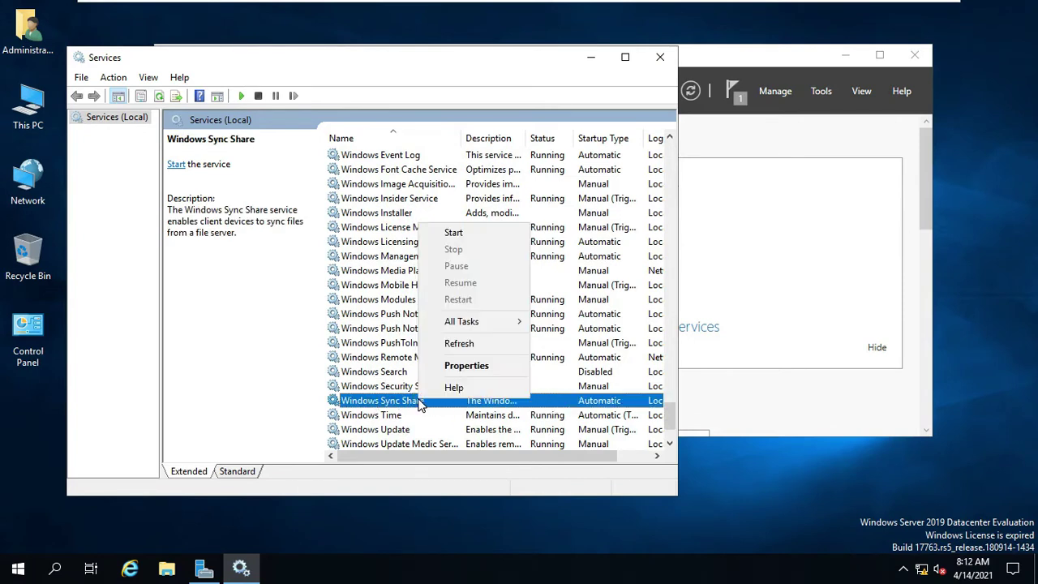
click(455, 233)
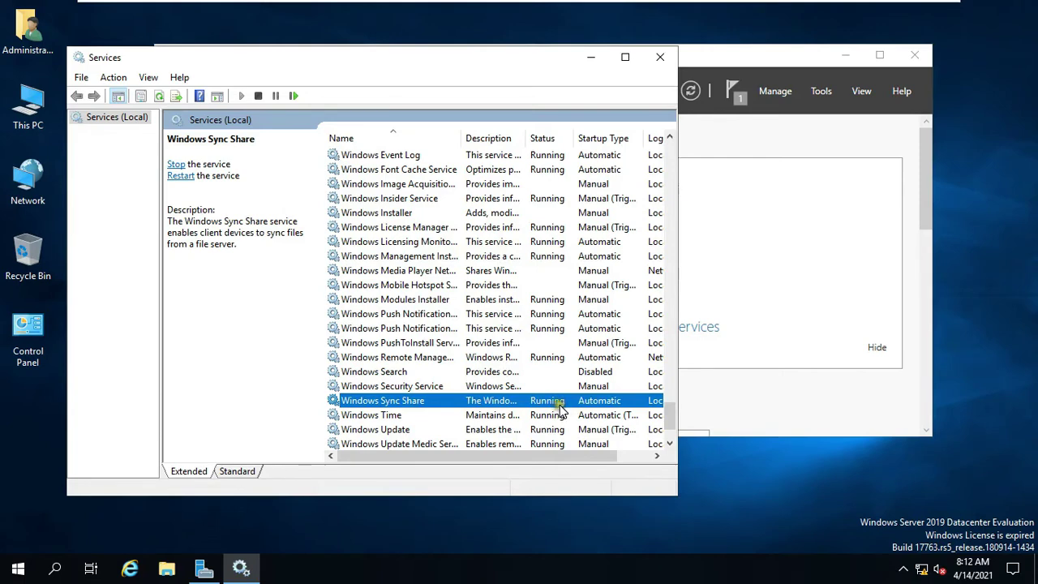
- Close Services and show the maximized File and Storage Services Work Folders page
click(663, 58)
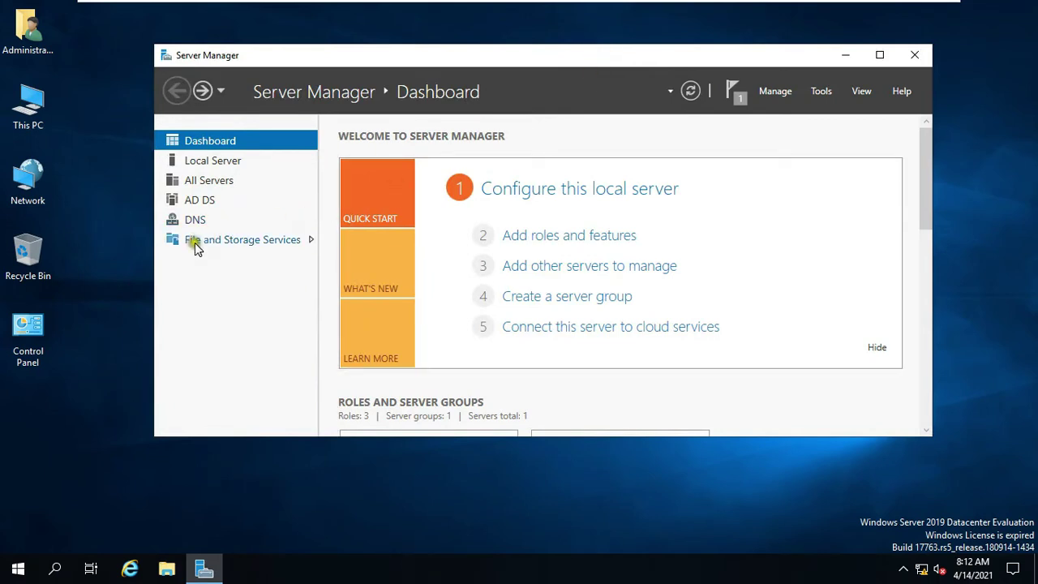
click(273, 243)
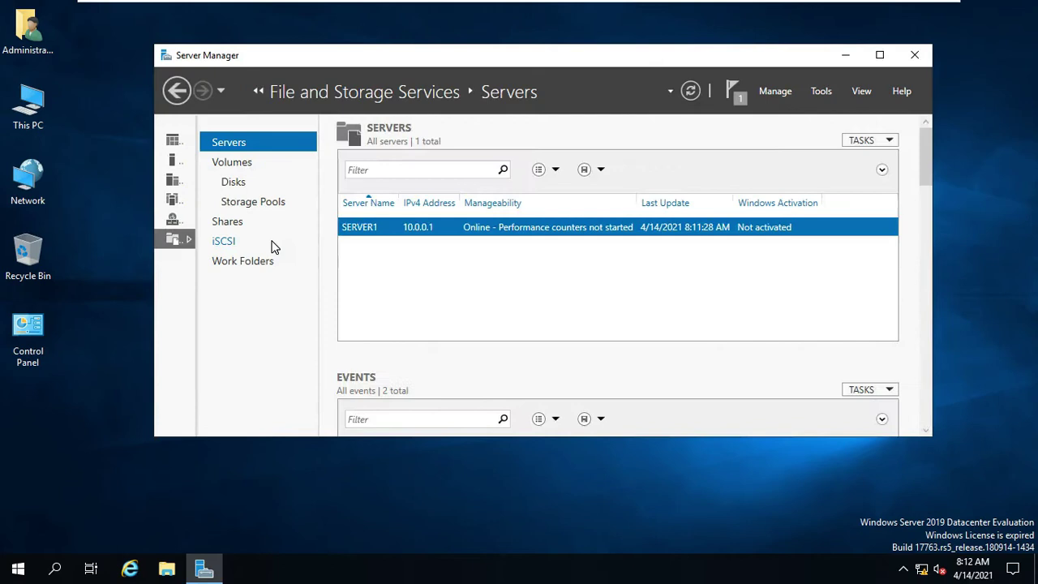
click(264, 262)
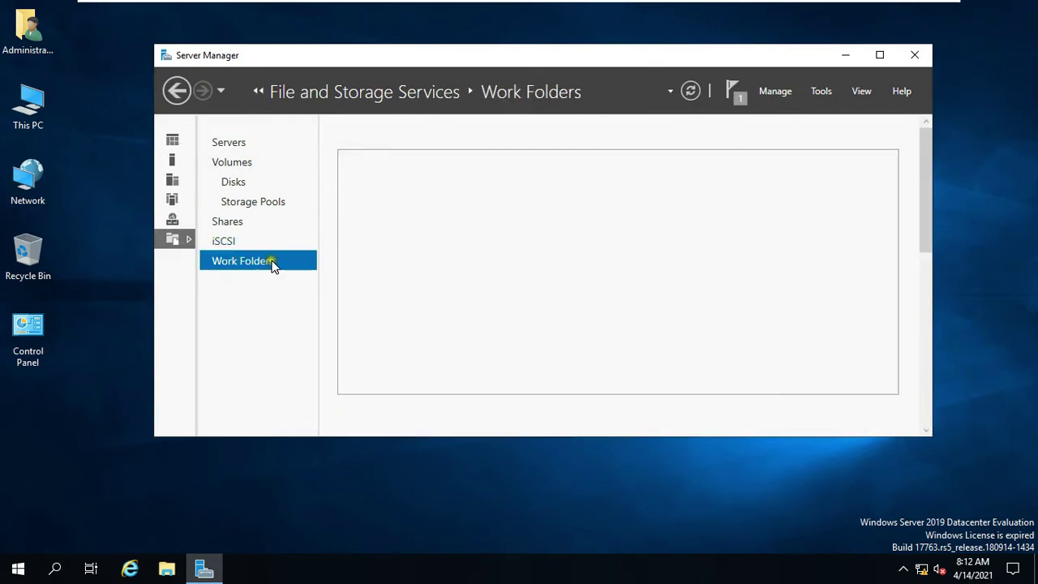
click(879, 54)
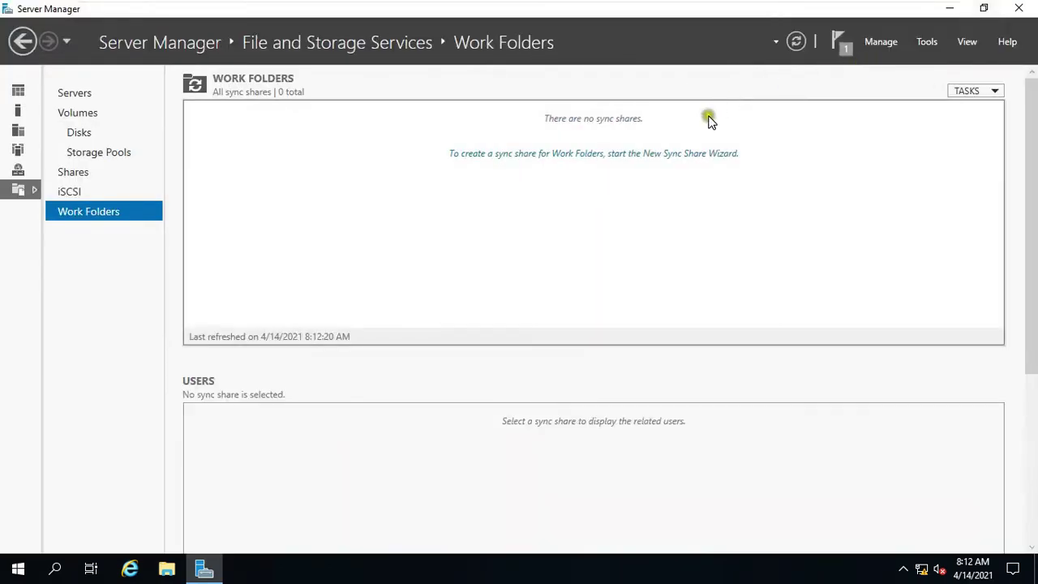
- Start the New Sync Share Wizard and move to the server and path page
click(978, 95)
click(946, 110)
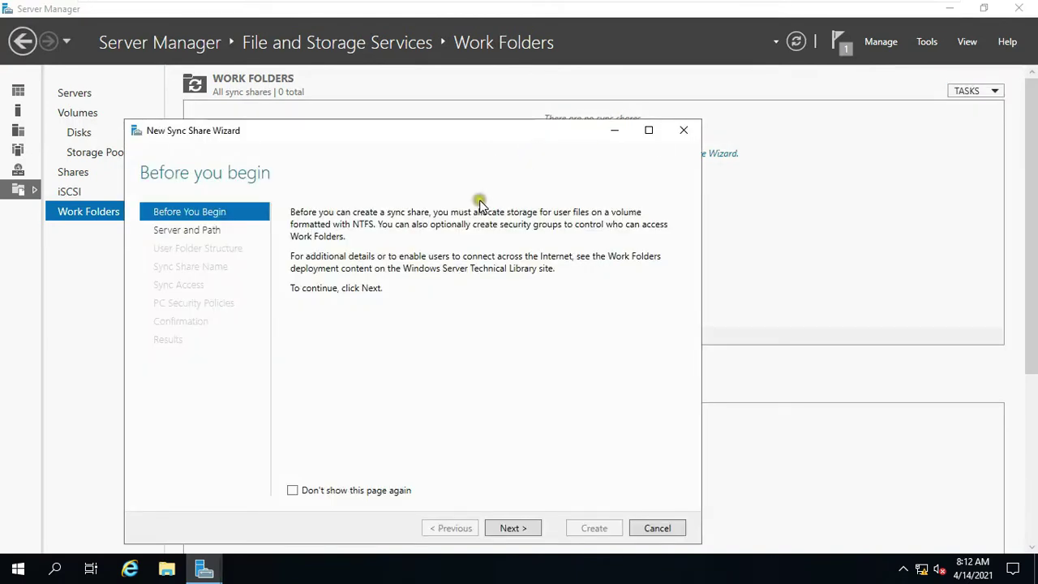
click(507, 528)
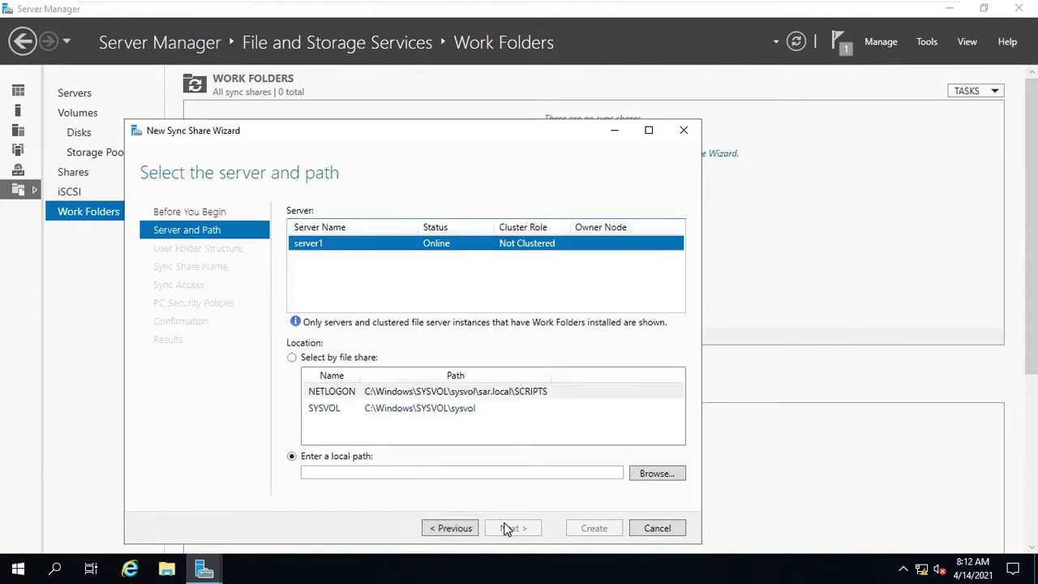
drag(441, 132, 469, 85)
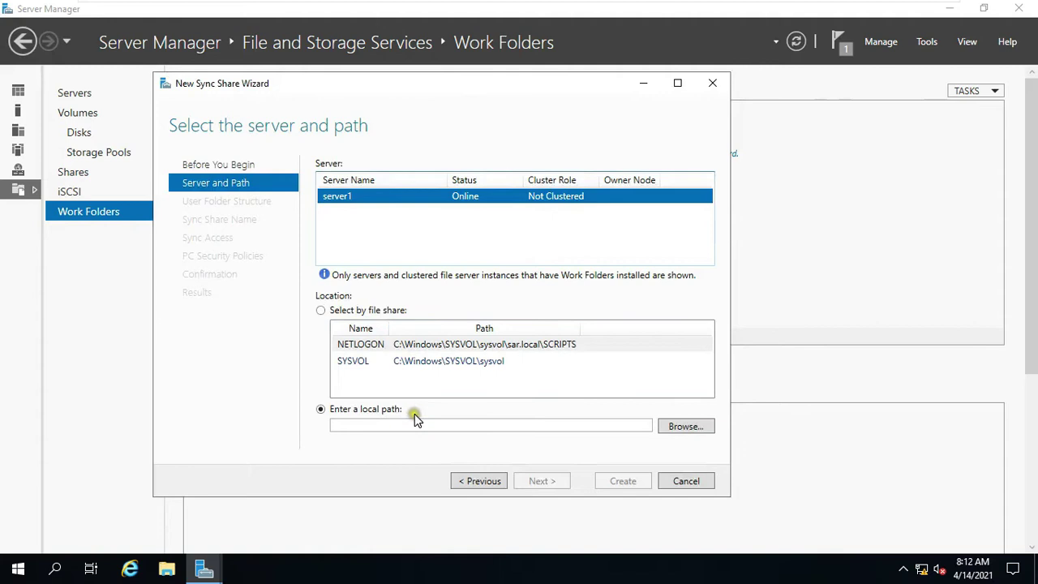
- Create a new folder Data on volume E: and select E:\Data as the local path
click(672, 425)
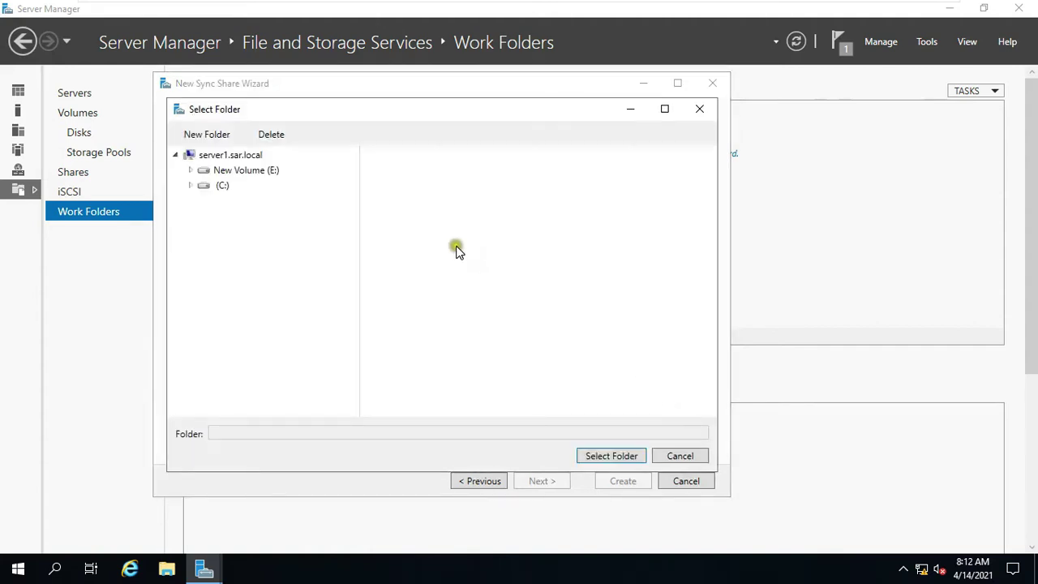
click(242, 171)
click(206, 134)
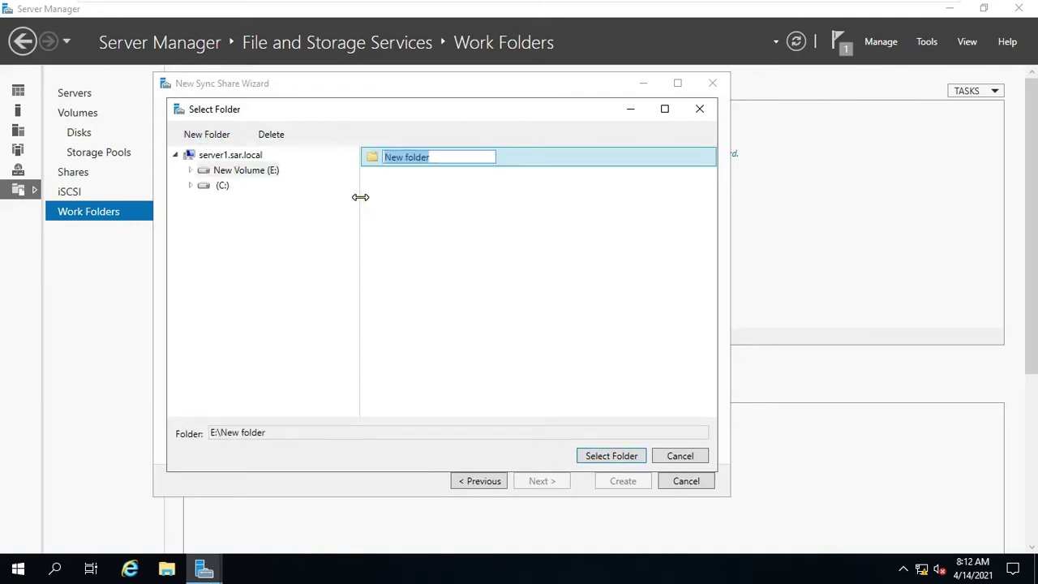
text(Da)
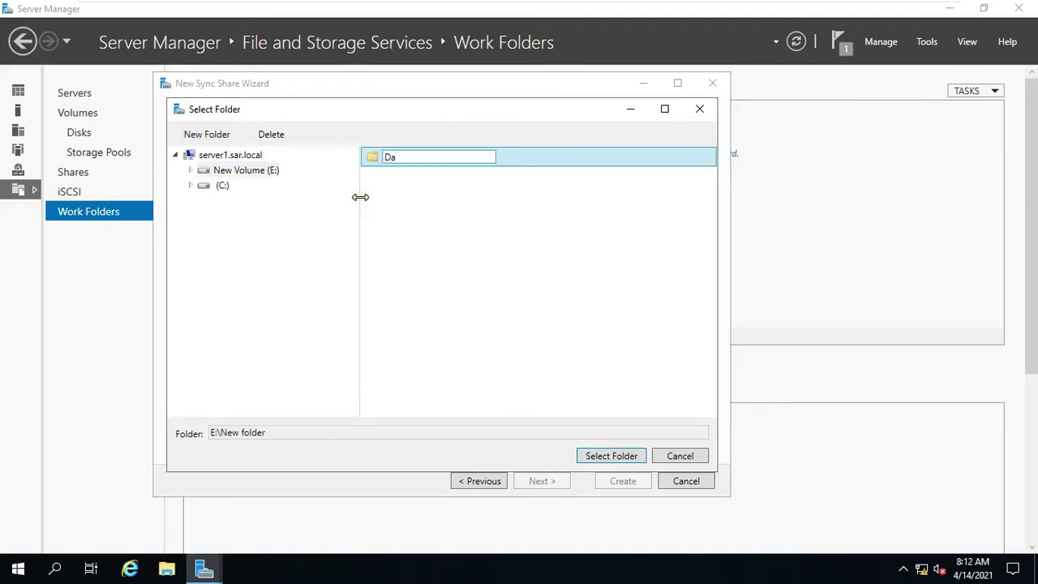
text(ta)
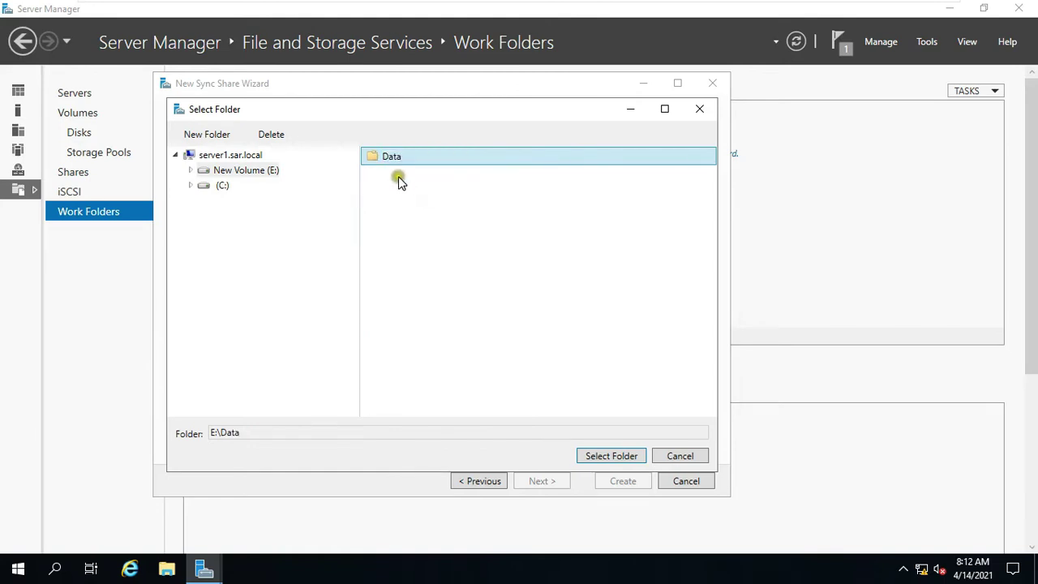
key(Return)
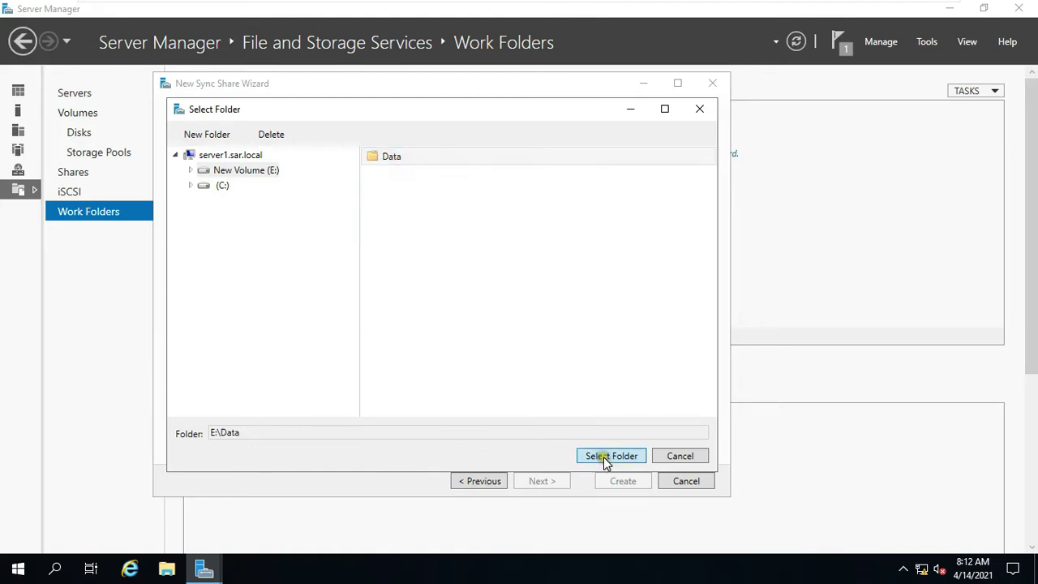
click(610, 457)
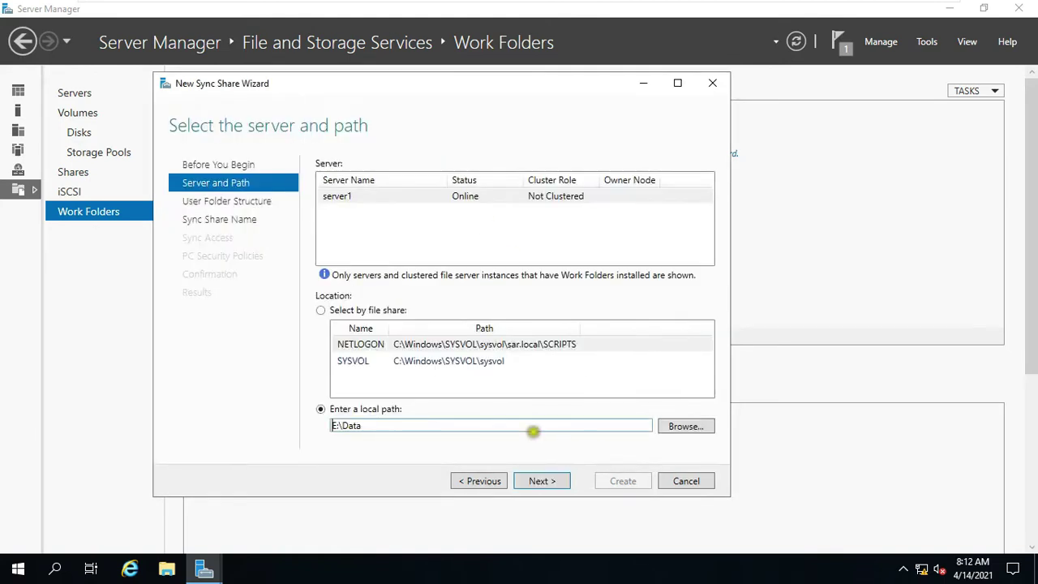
- Keep the alias@domain user folder structure and the share name Data, reaching sync access
click(558, 484)
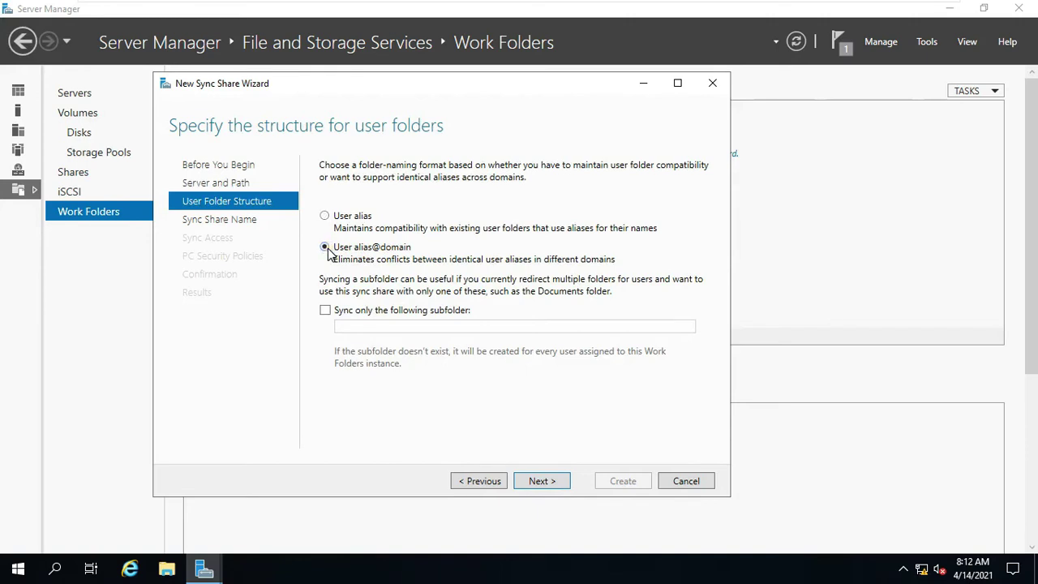
click(540, 481)
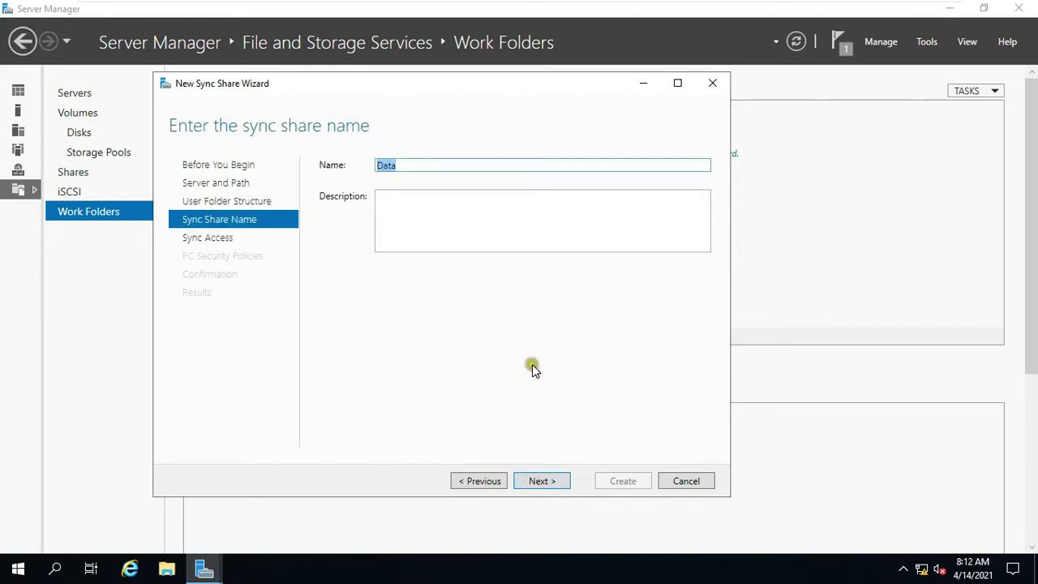
click(542, 481)
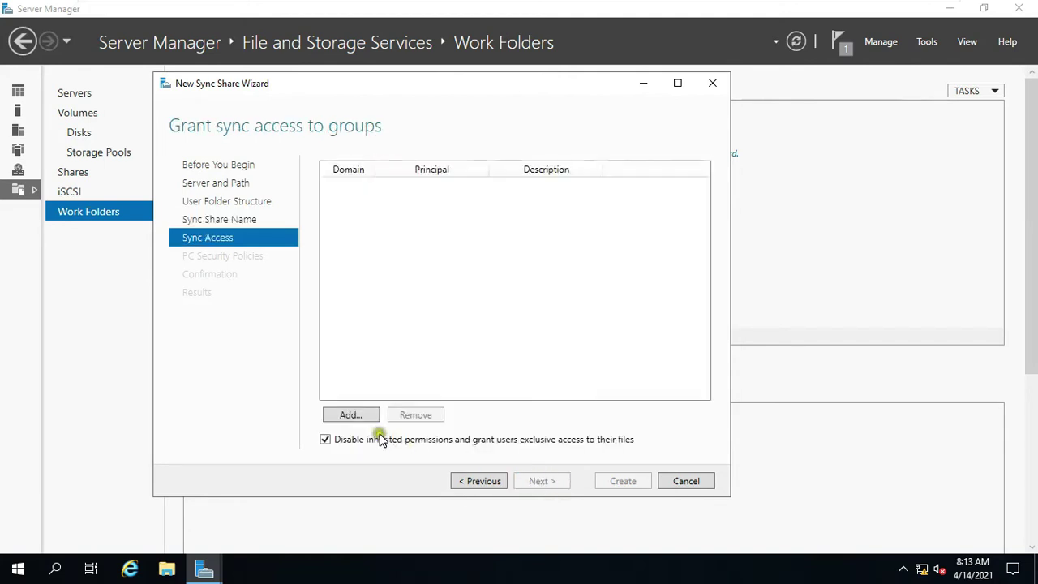
- Grant sync access to the Domain Users group by resolving 'domain user'
click(351, 414)
click(251, 241)
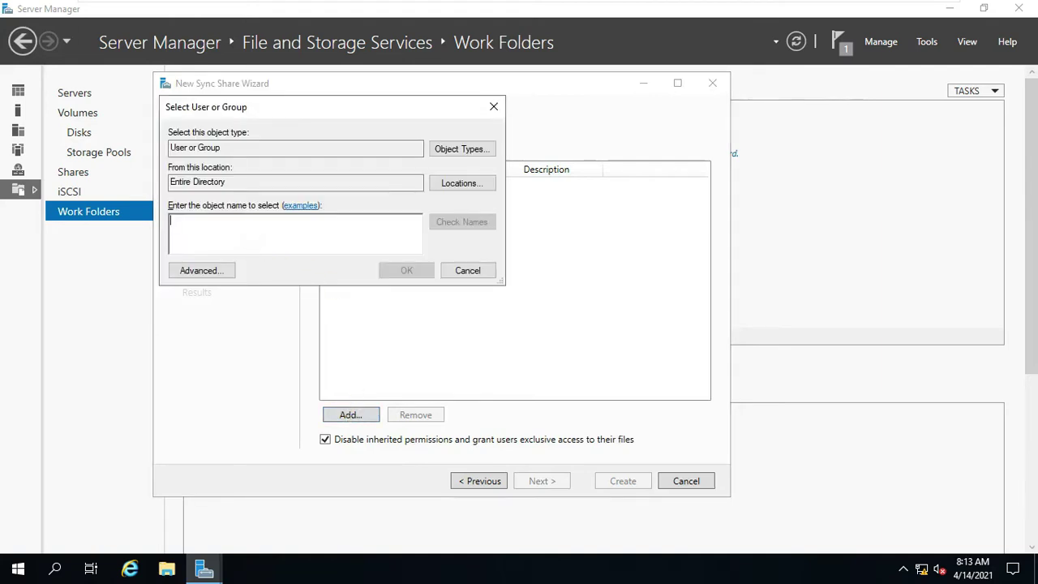
text(domain)
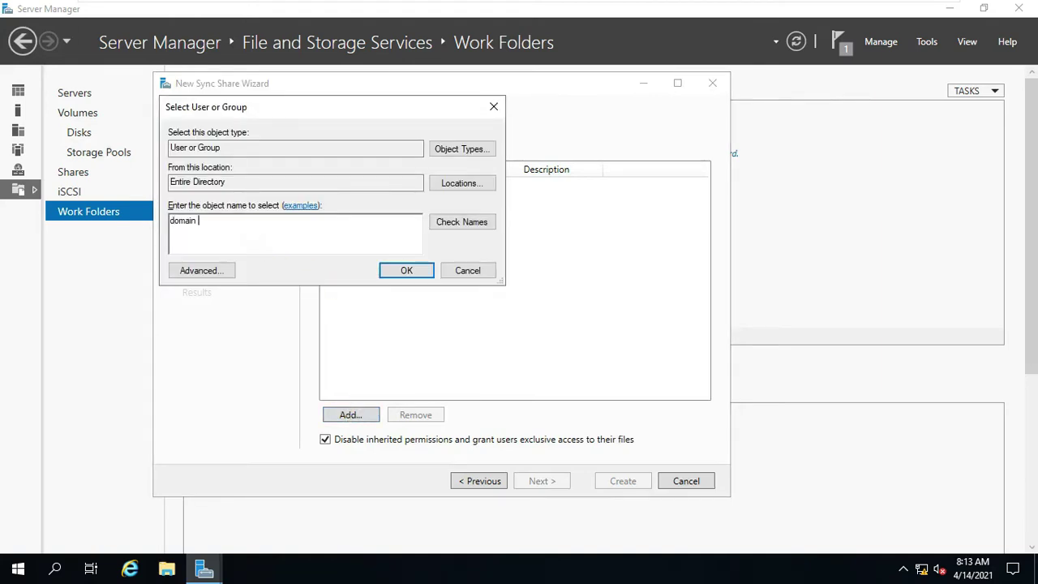
text( user)
click(463, 222)
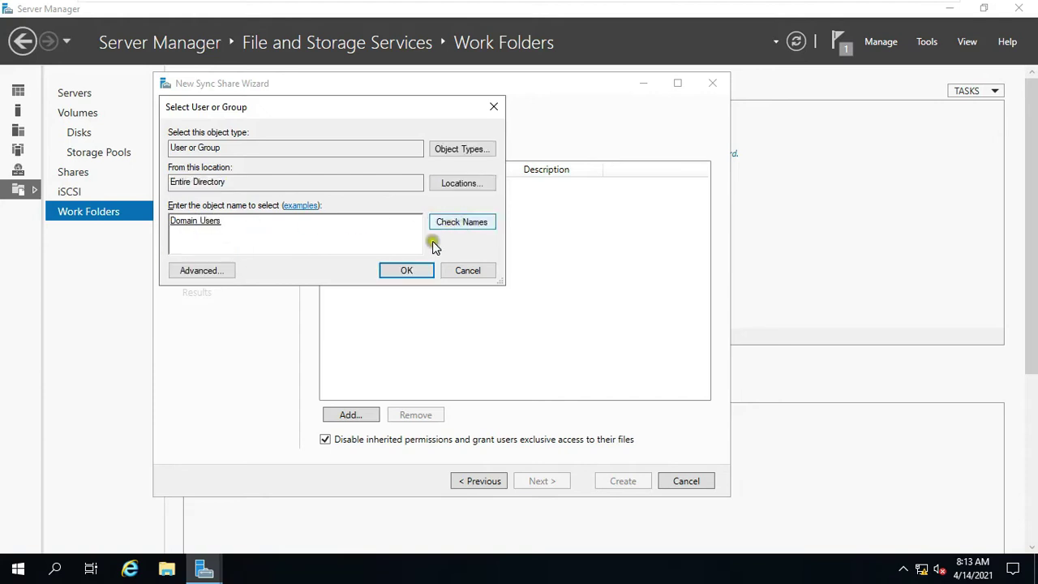
click(399, 270)
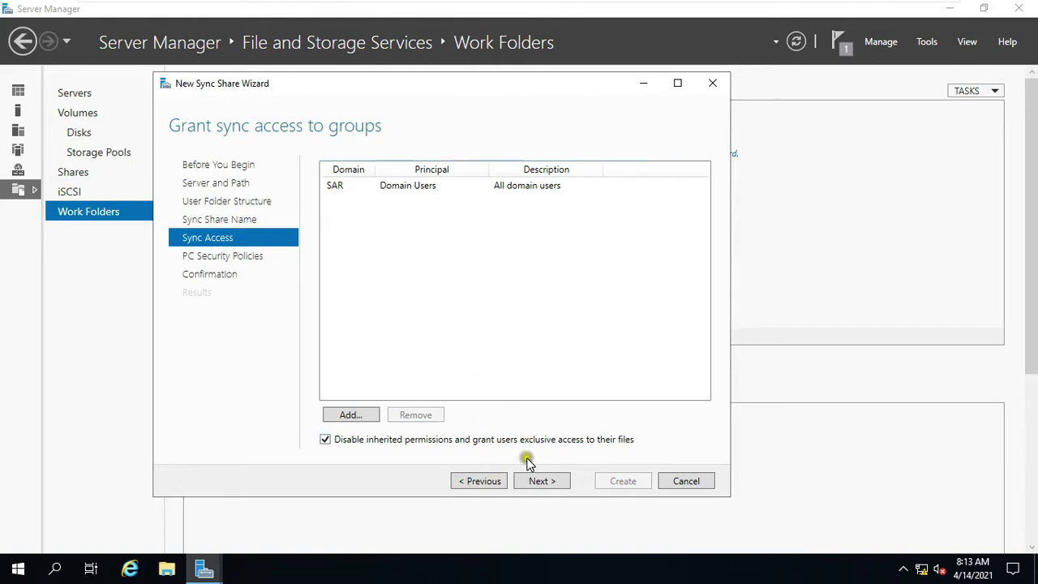
- Accept the PC security policies, create the Data sync share, and close the wizard
click(539, 480)
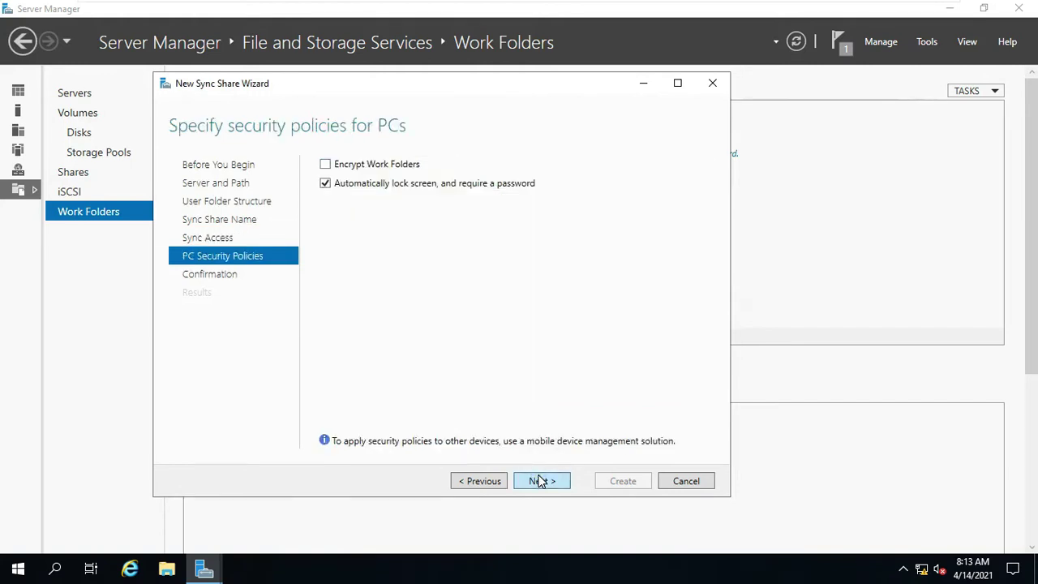
click(535, 483)
click(544, 483)
click(544, 484)
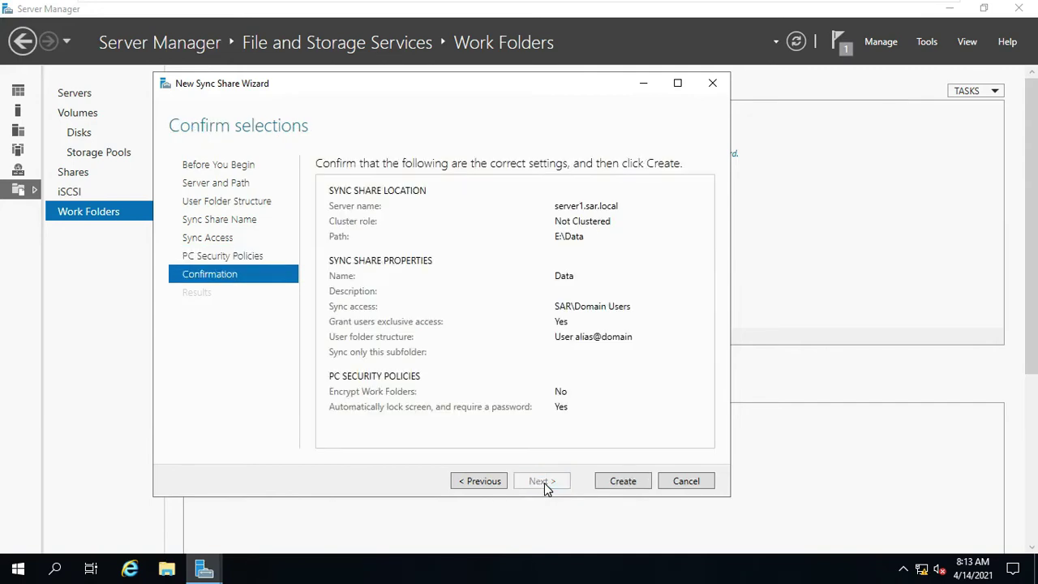
click(623, 482)
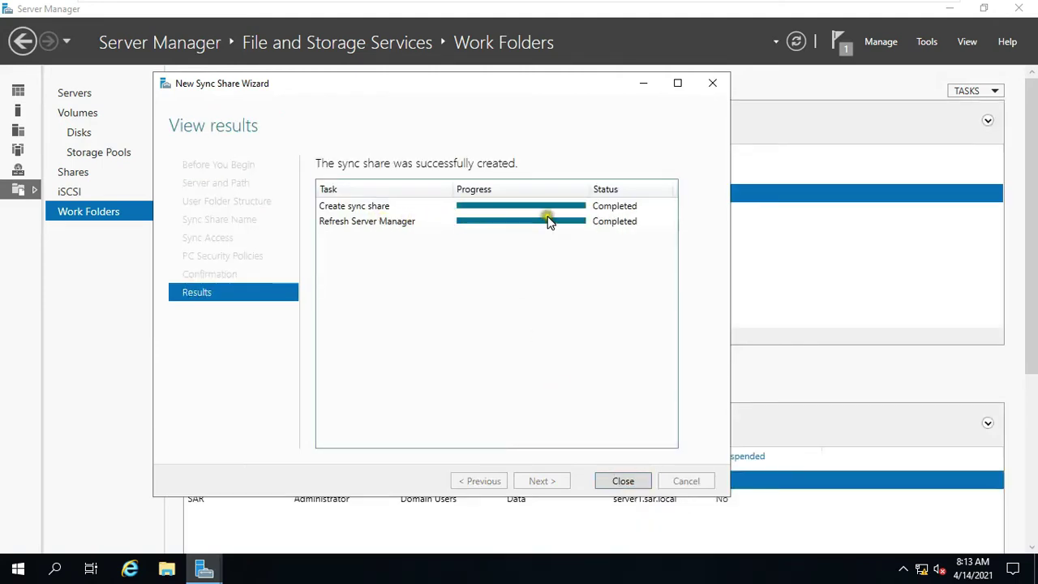
click(623, 481)
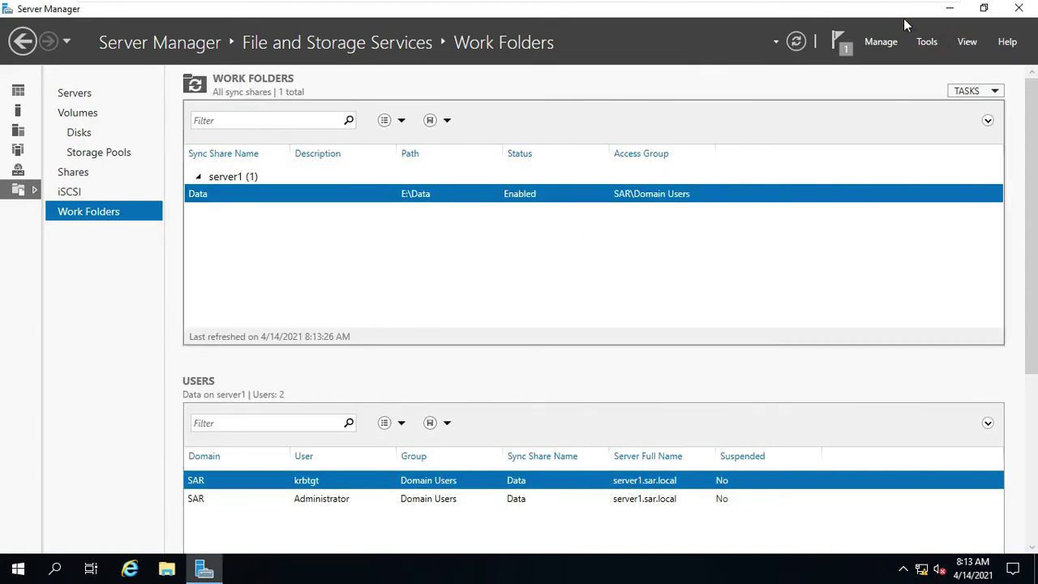
- Switch to the Windows 10 client and sign in with the administrator password
click(807, 12)
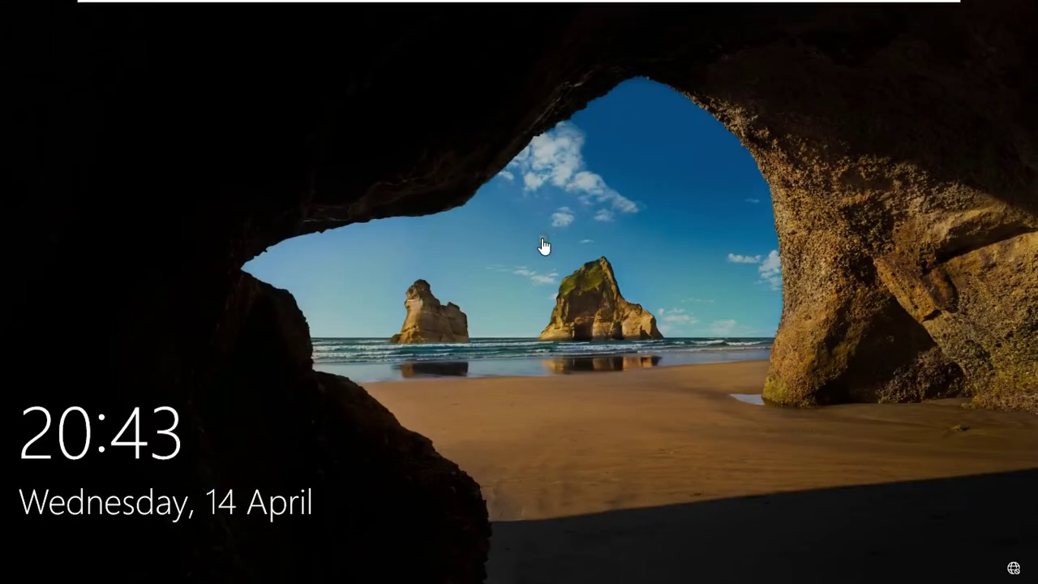
click(507, 270)
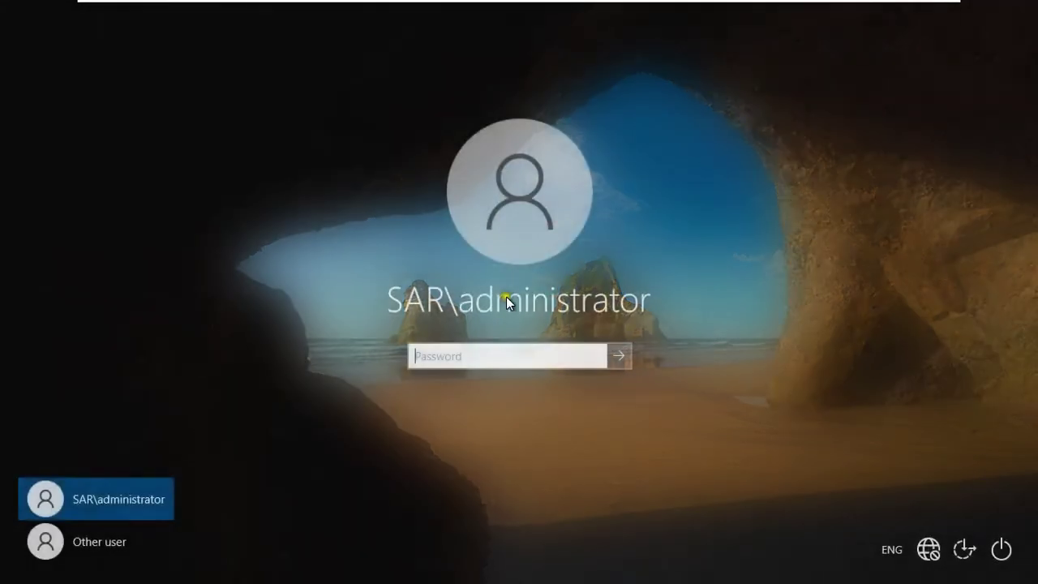
text(•••)
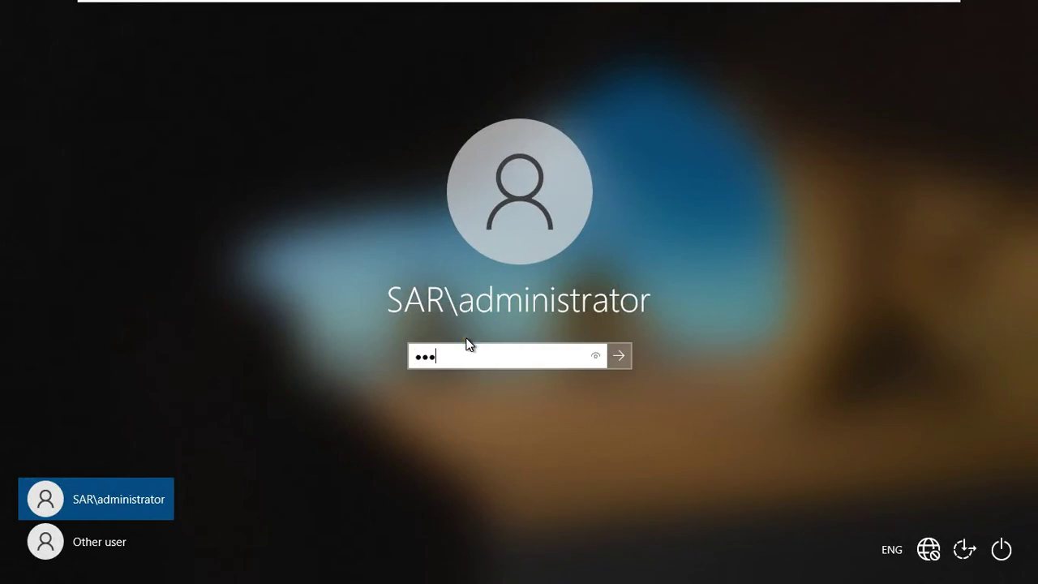
text(••••)
key(Return)
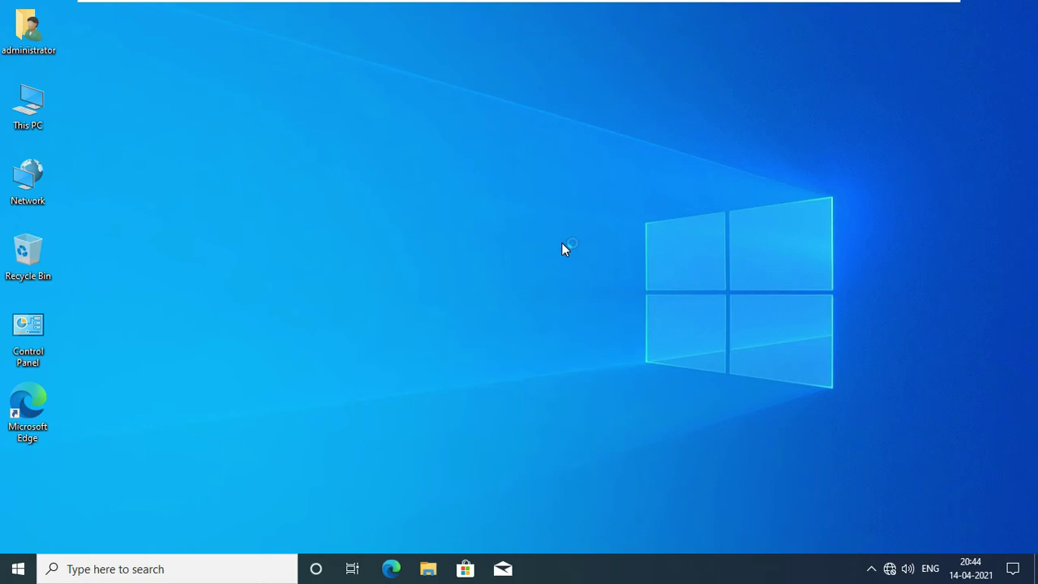
- Launch regedit from the Run dialog and maximize Registry Editor
right_click(22, 572)
click(75, 490)
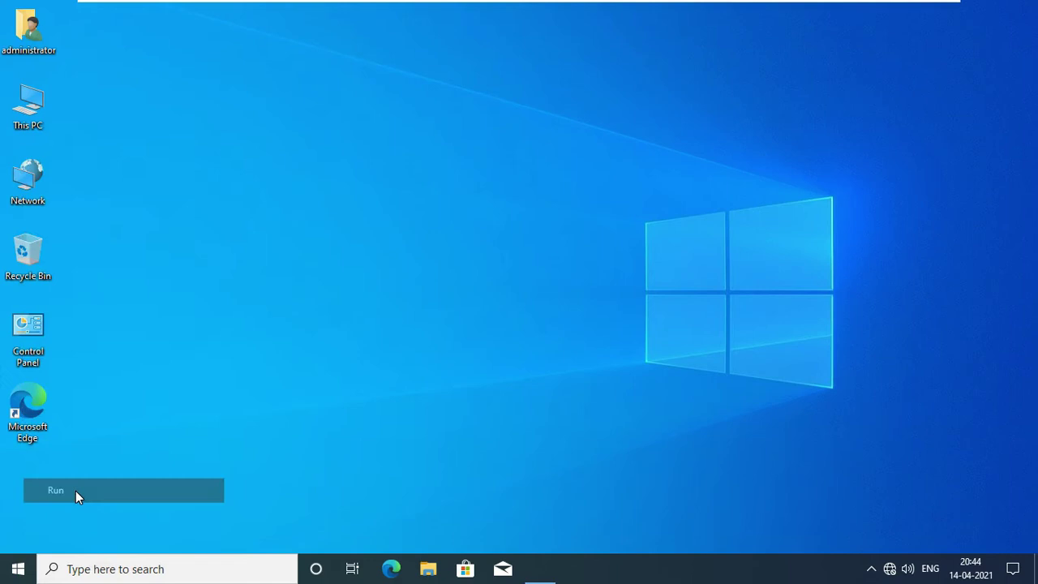
text(re)
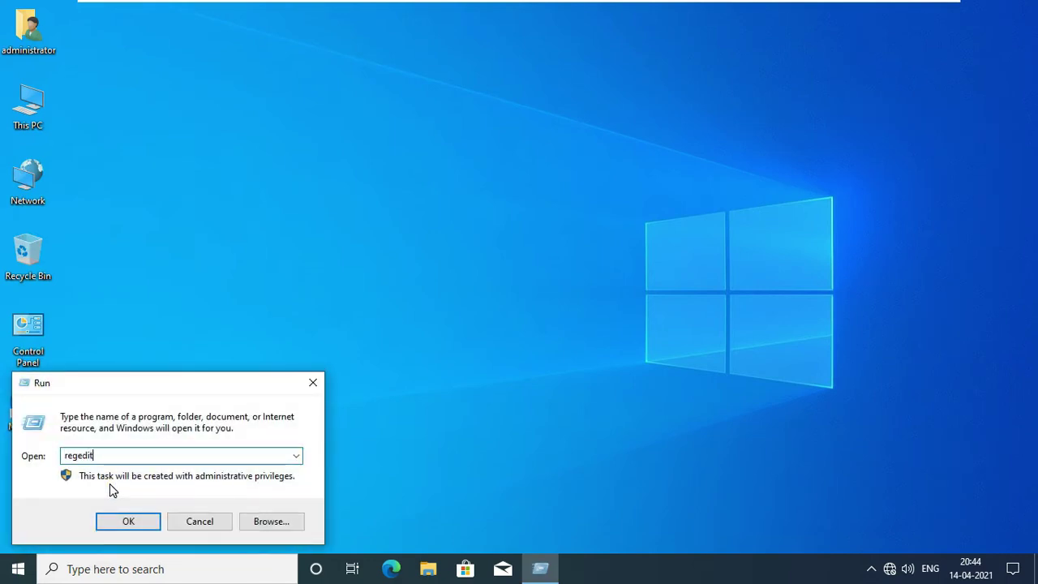
text(gedit)
key(Return)
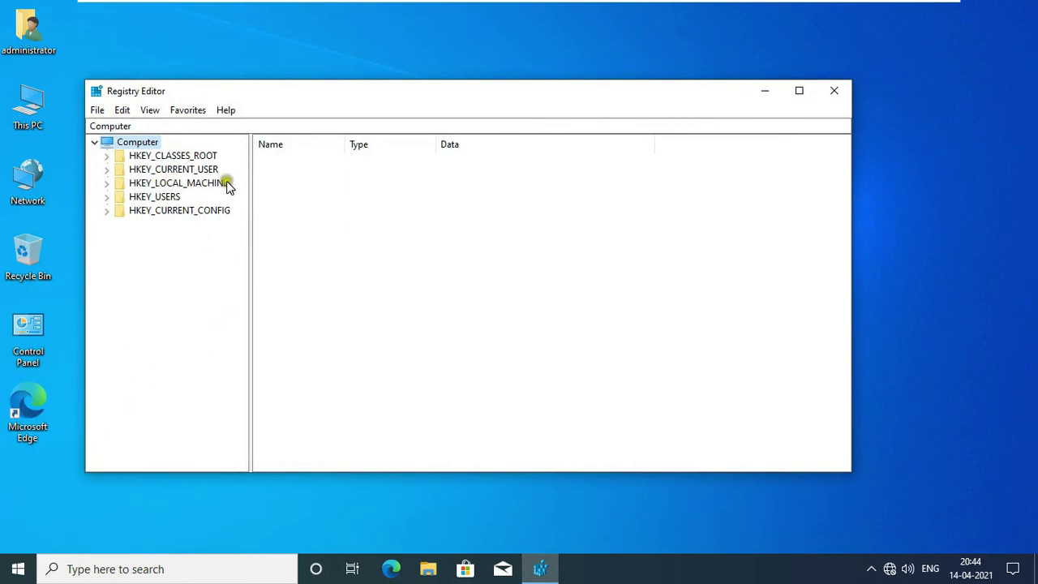
click(798, 92)
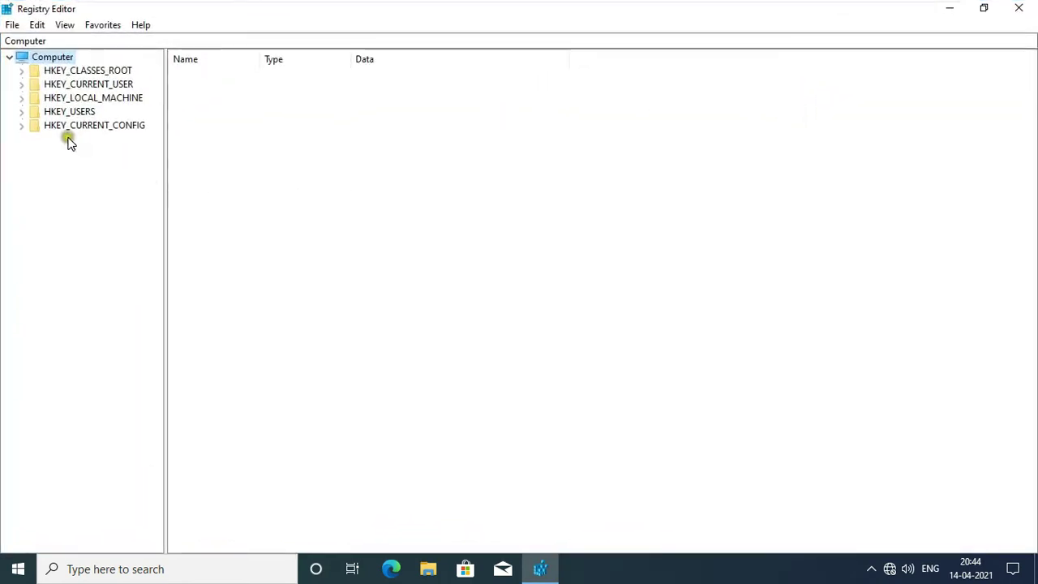
- Navigate to HKEY_LOCAL_MACHINE\SOFTWARE\Microsoft\Windows\CurrentVersion to display its values
click(21, 99)
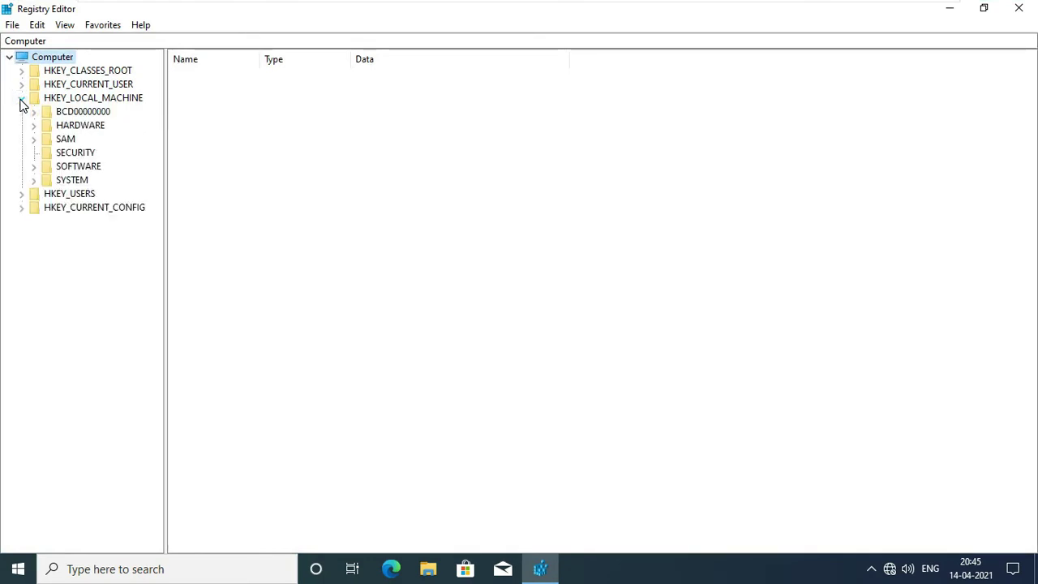
click(33, 166)
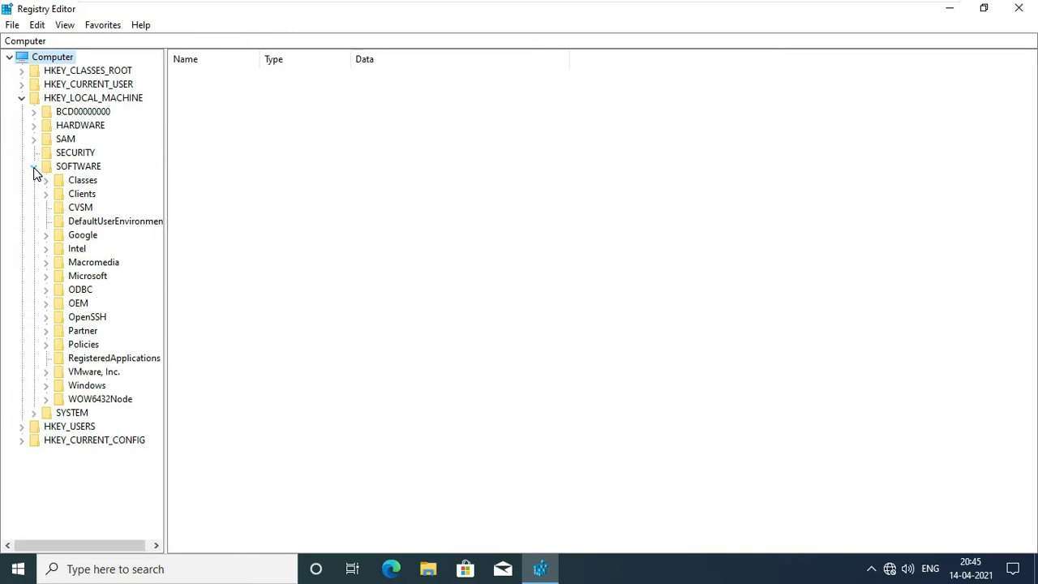
click(80, 276)
click(45, 277)
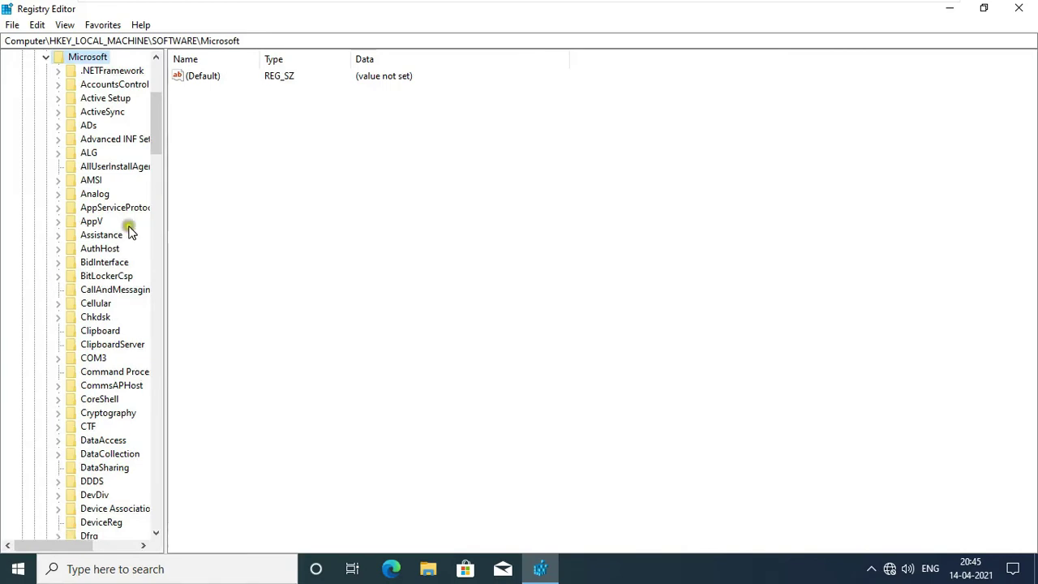
drag(155, 138, 161, 459)
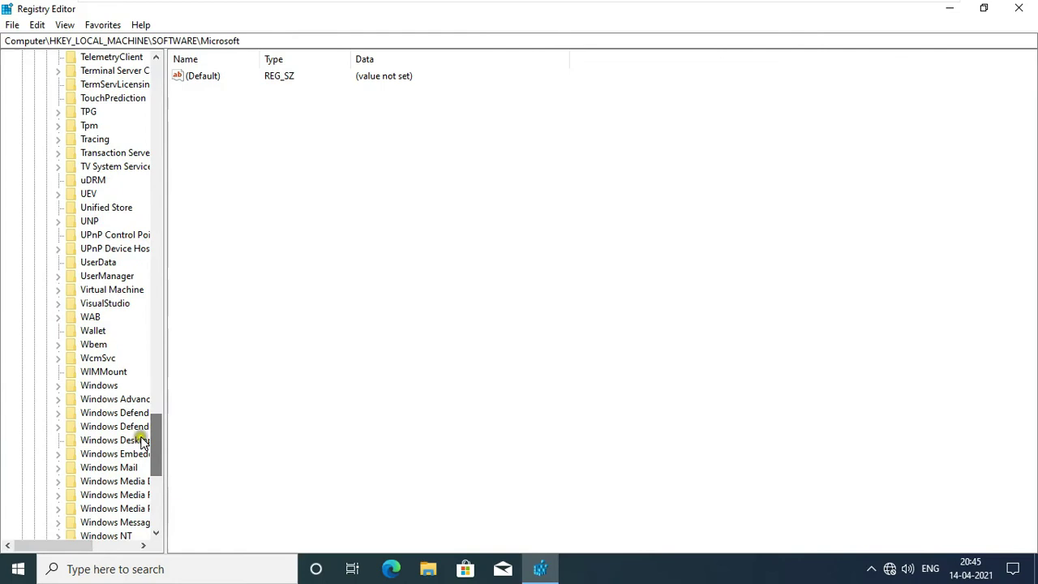
click(106, 385)
click(59, 386)
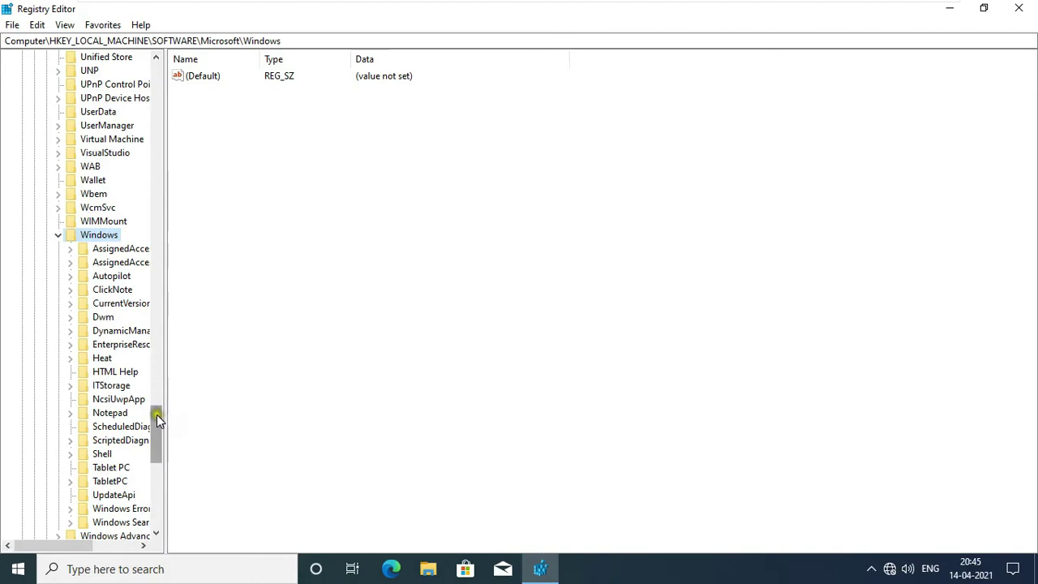
drag(165, 304, 201, 302)
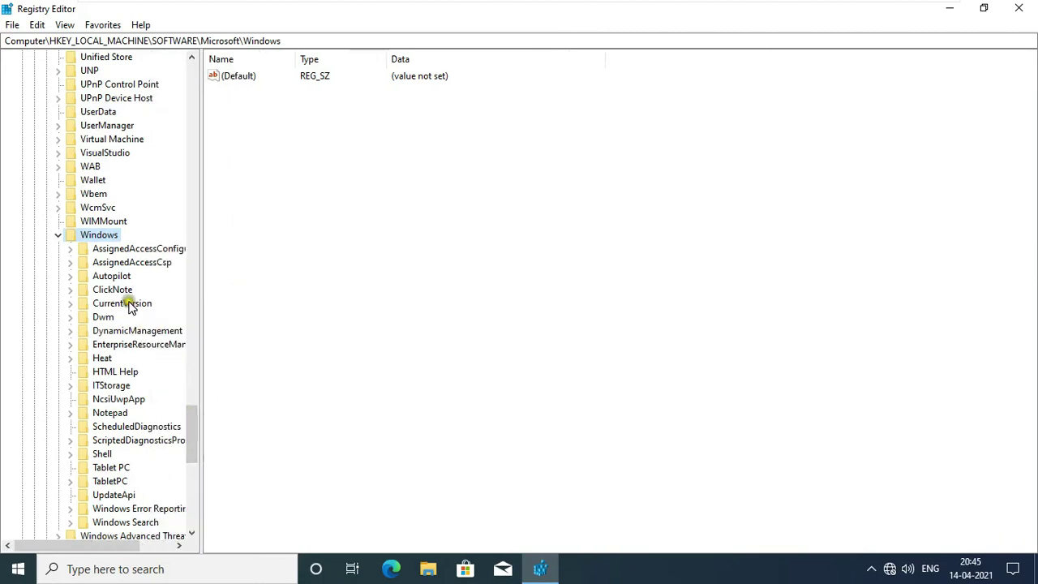
click(129, 304)
click(71, 304)
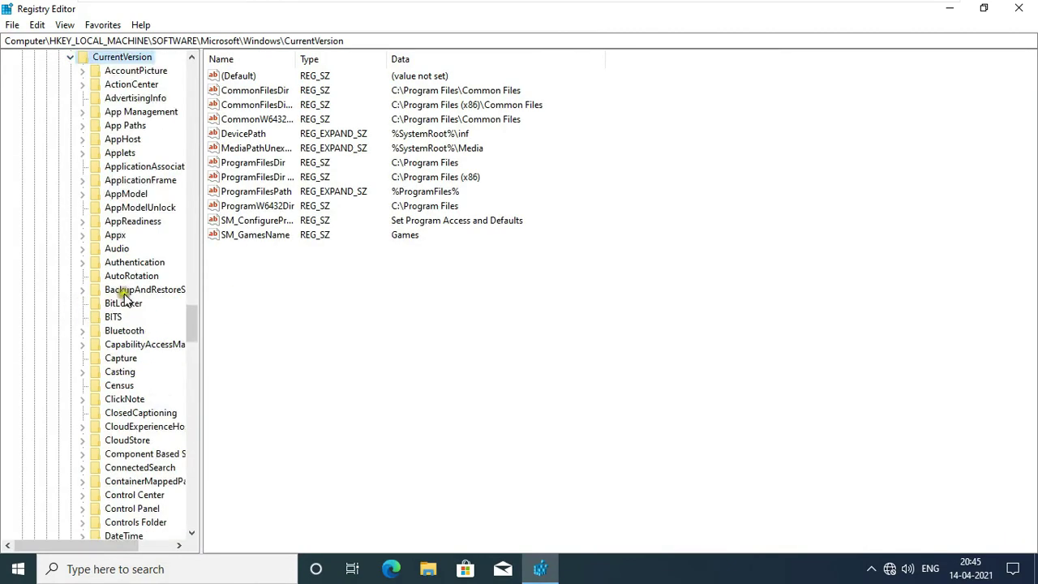
- Add a key named WorkFolders (capital F) under CurrentVersion and select it
right_click(125, 58)
mouse_move(167, 84)
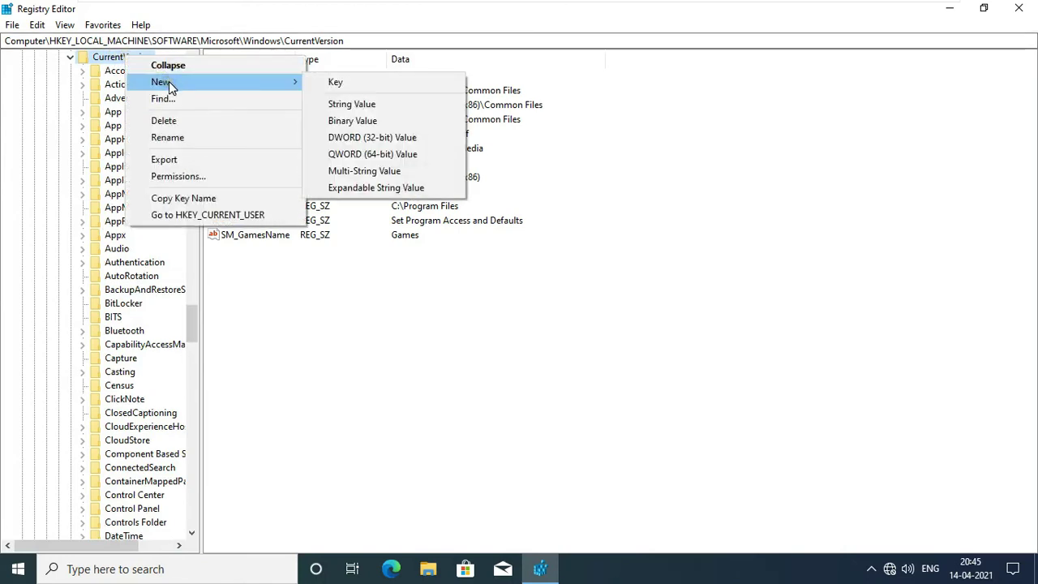
click(335, 82)
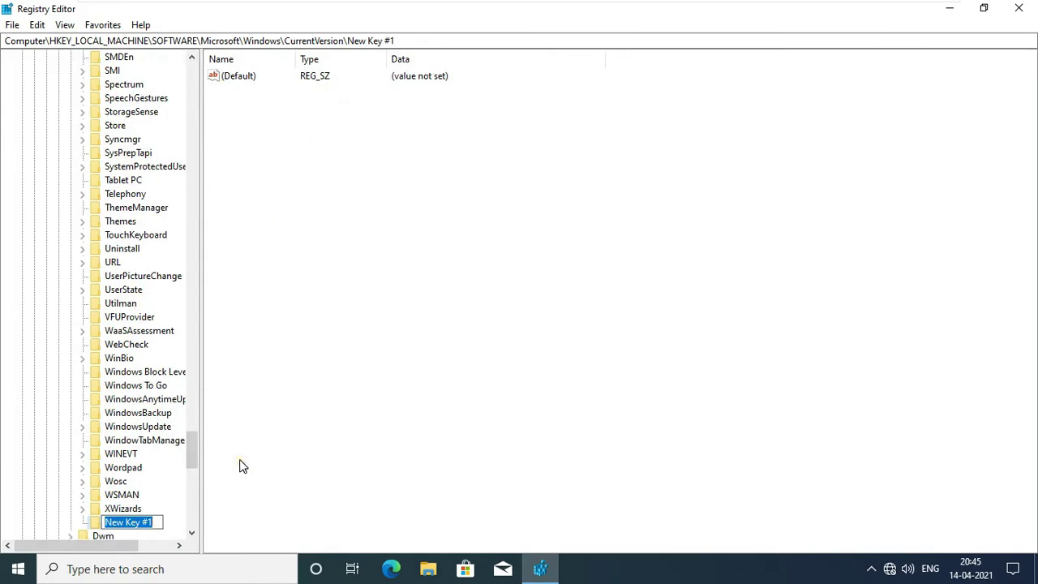
text(Wor)
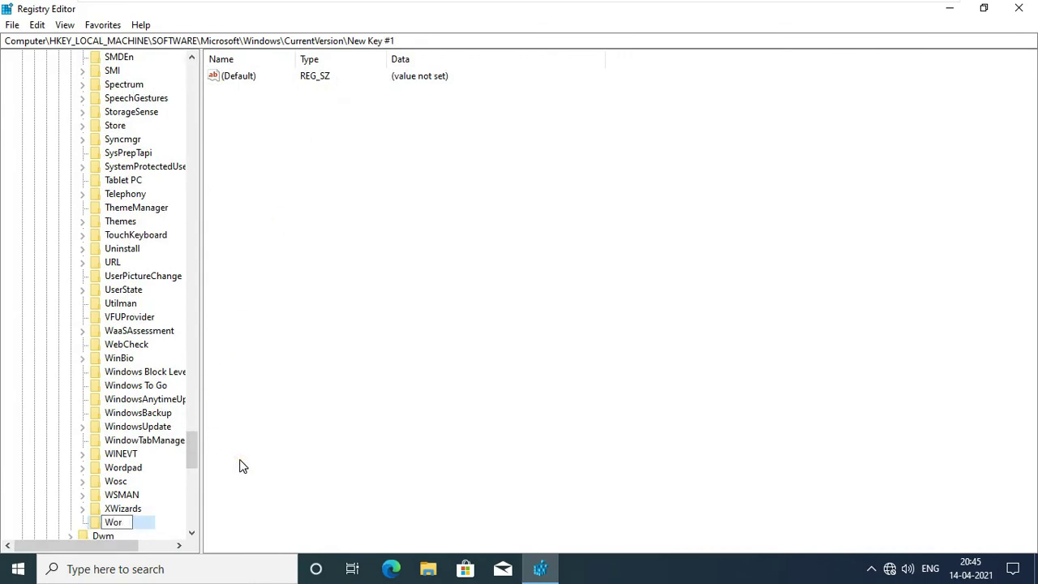
text(kfolders)
click(129, 523)
key(BackSpace)
text(F)
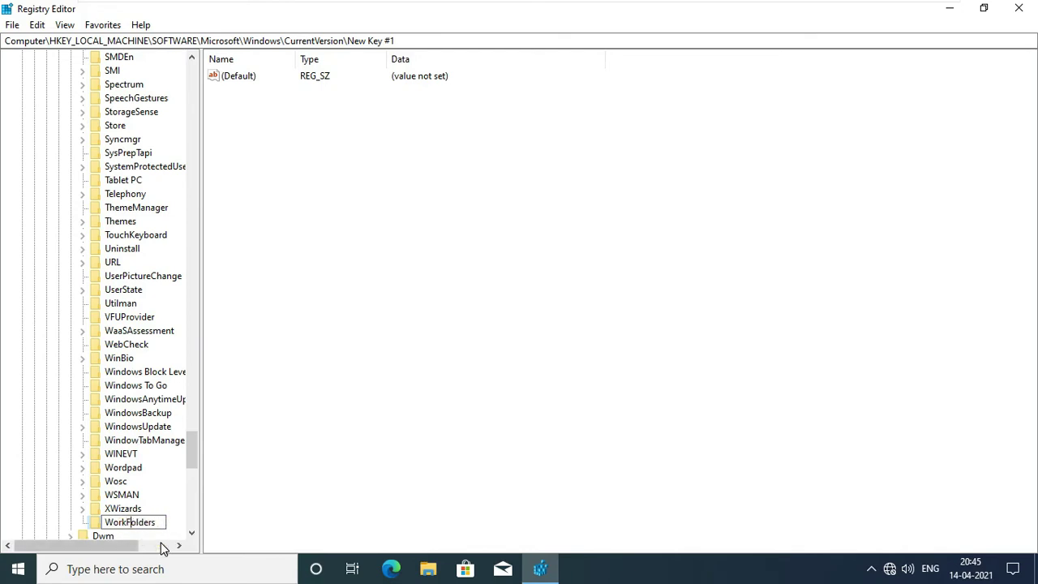
click(173, 523)
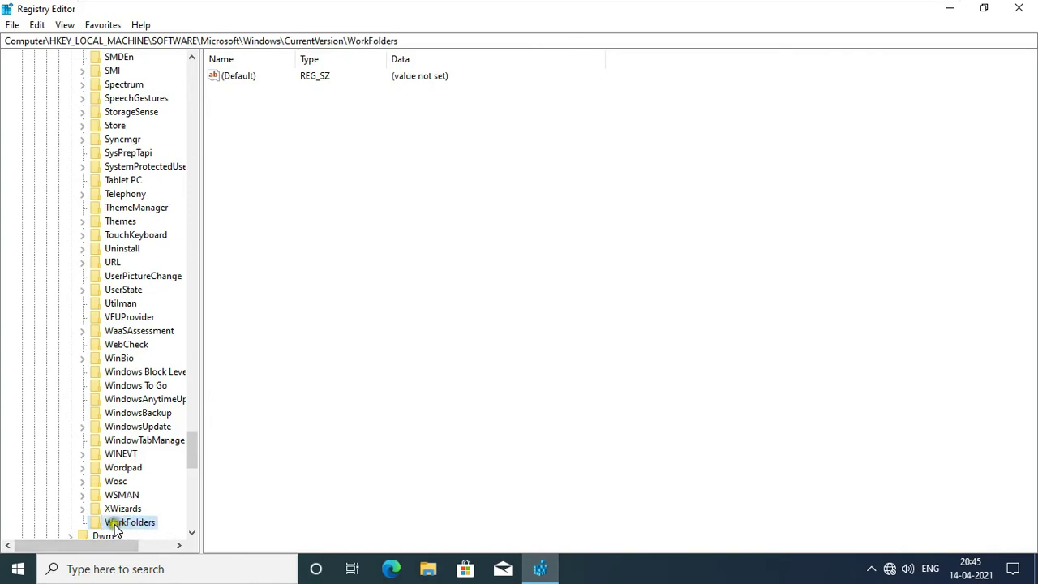
click(140, 526)
- Add a DWORD (32-bit) value AllowUnsecureConnection to WorkFolders with data 1
click(465, 264)
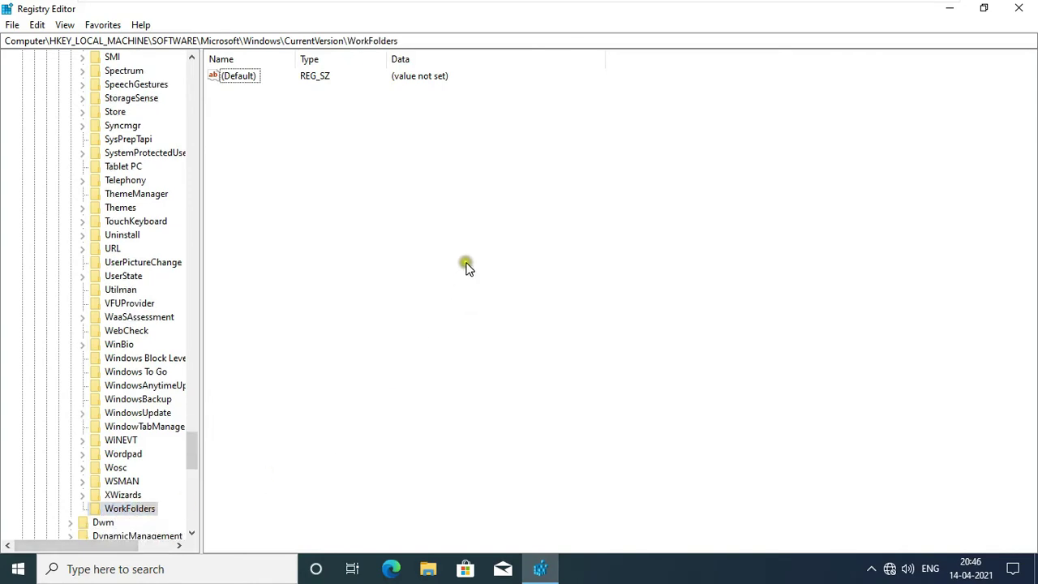
right_click(450, 251)
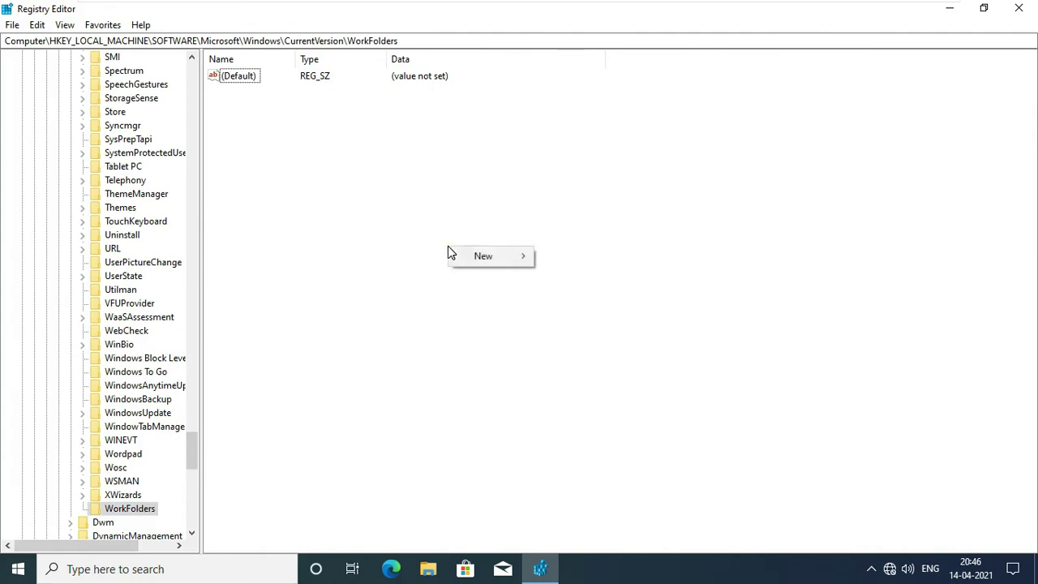
click(495, 265)
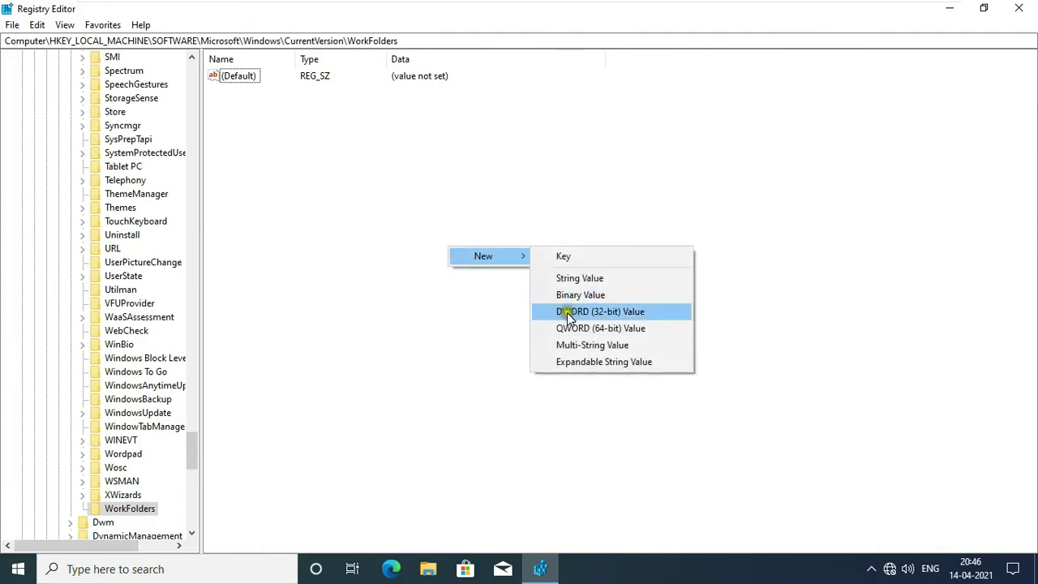
click(633, 313)
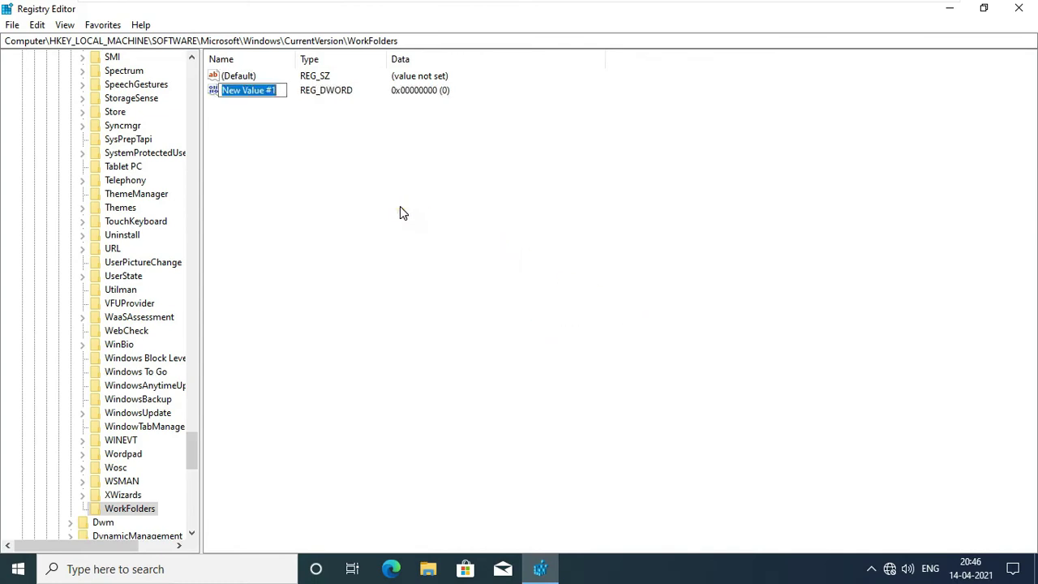
text(Allow)
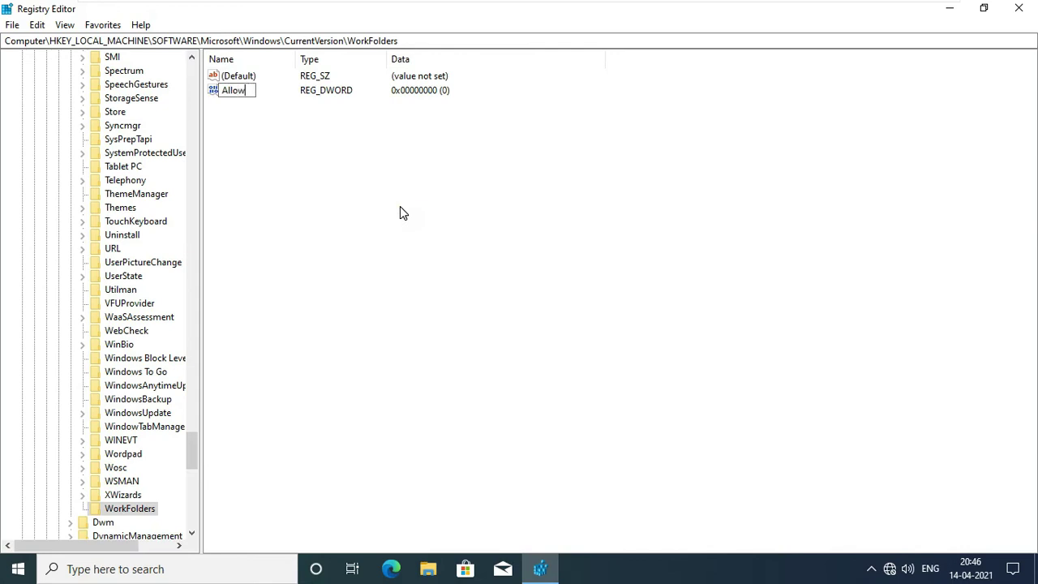
text(UnsecureConn)
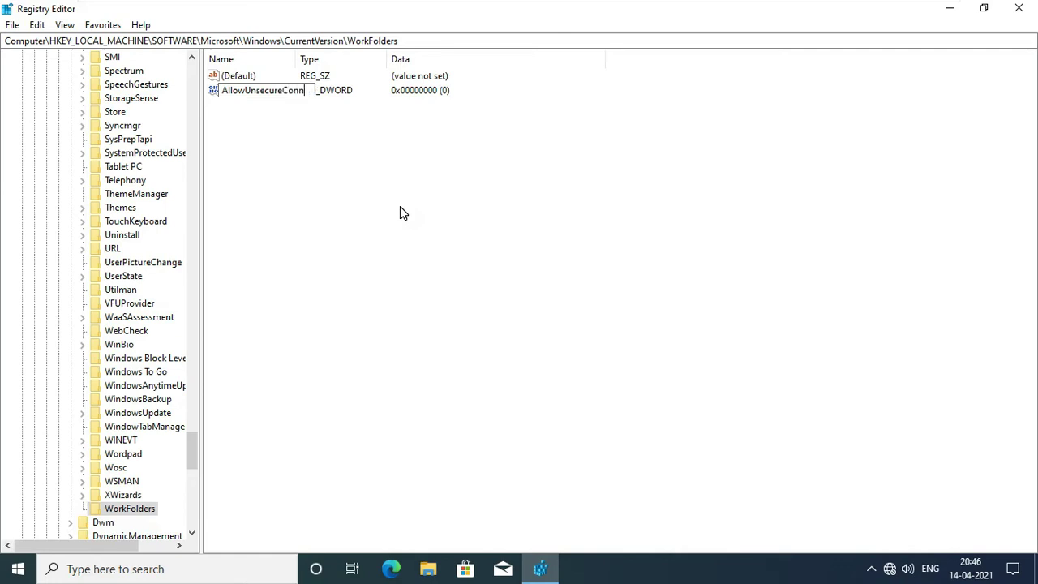
text(ection)
key(Return)
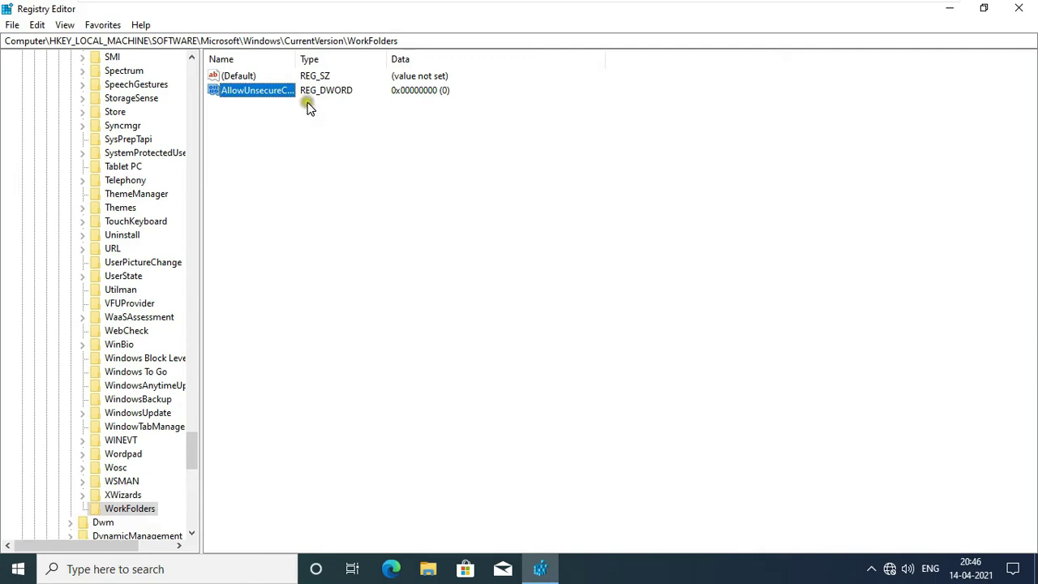
drag(297, 58, 373, 42)
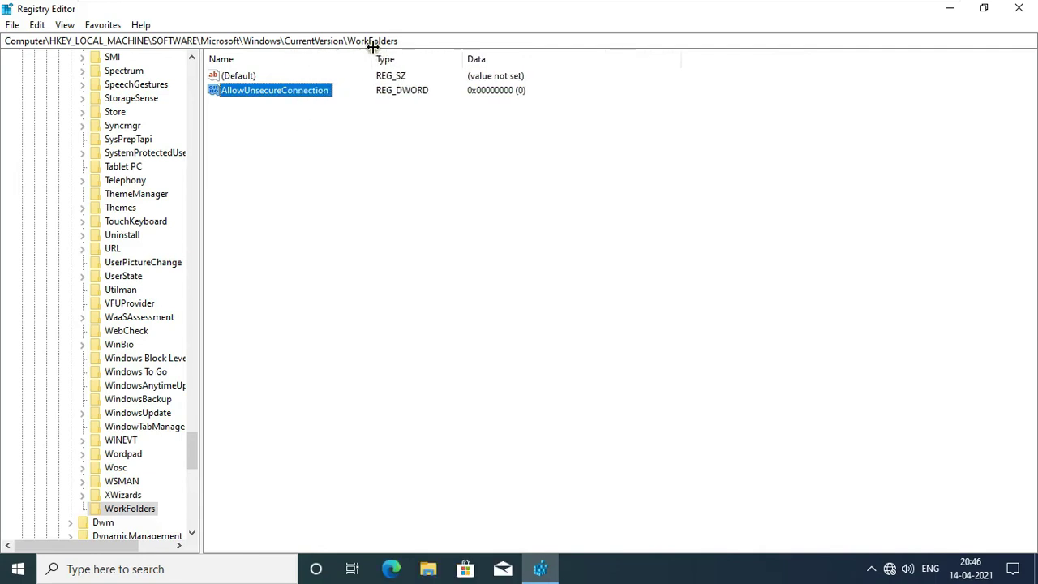
double_click(293, 94)
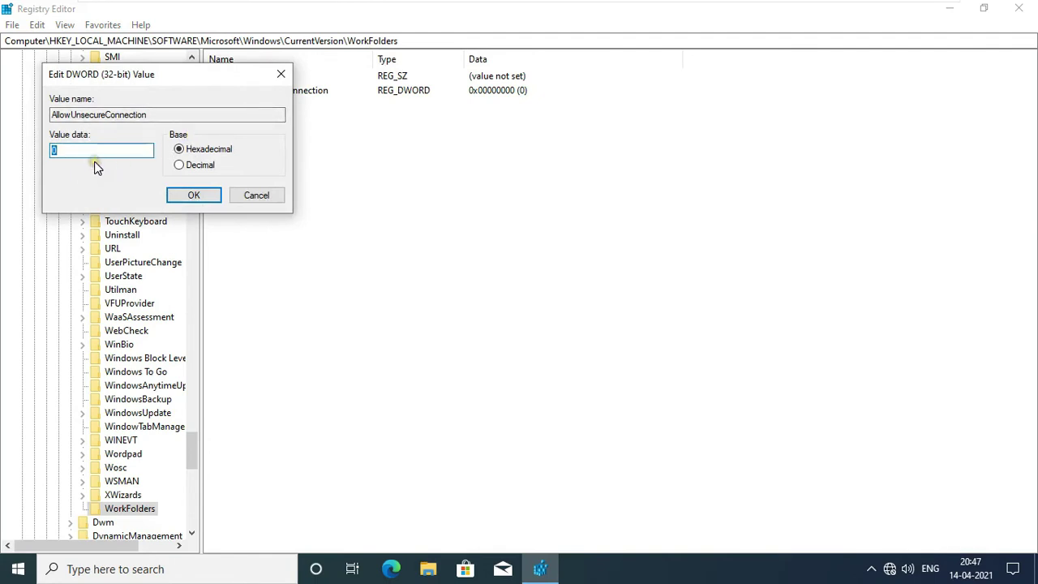
click(195, 196)
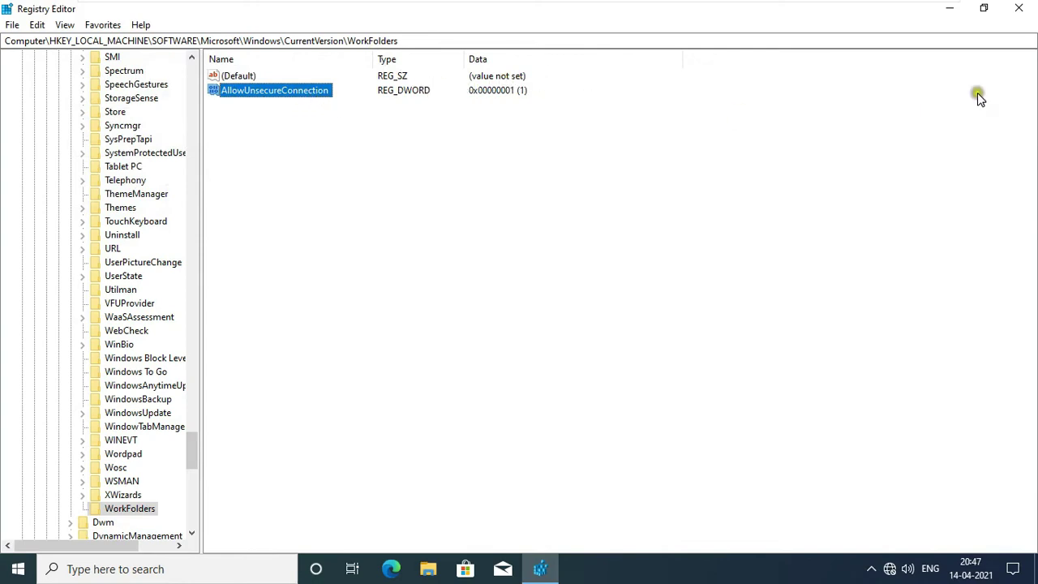
- Close Registry Editor and launch Control Panel from the Run box
click(1020, 10)
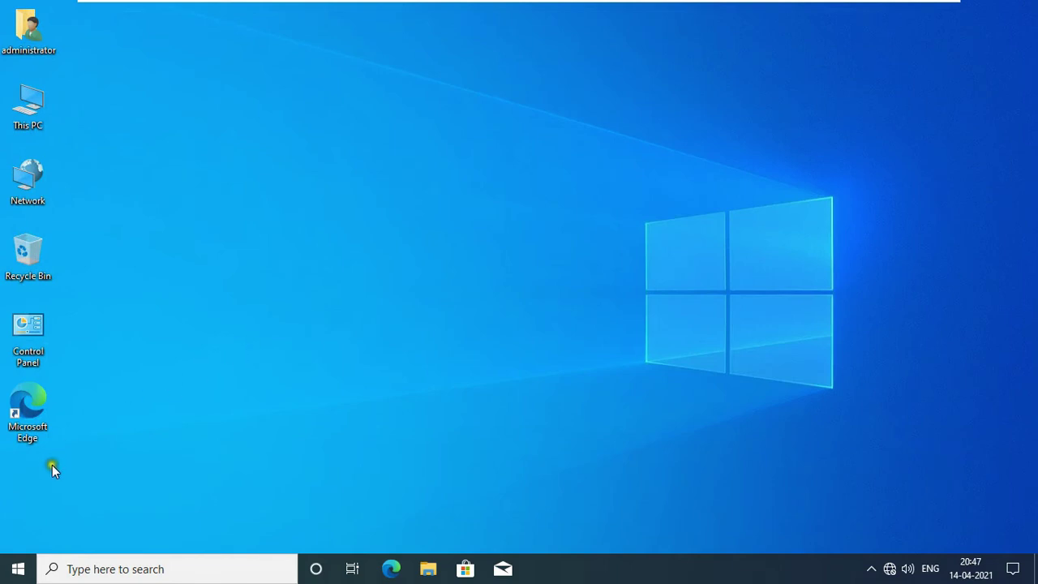
click(17, 573)
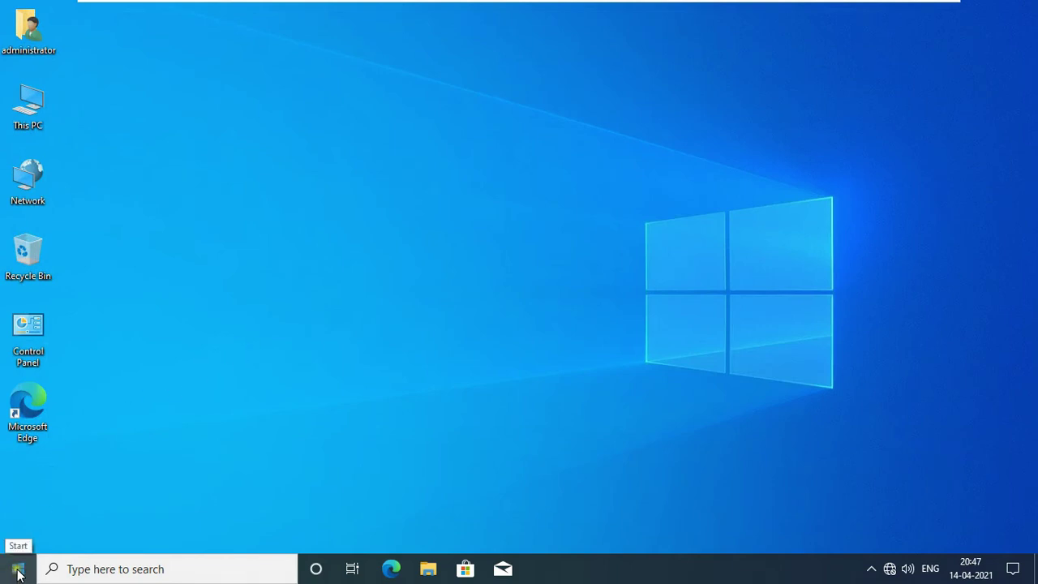
right_click(18, 573)
click(70, 501)
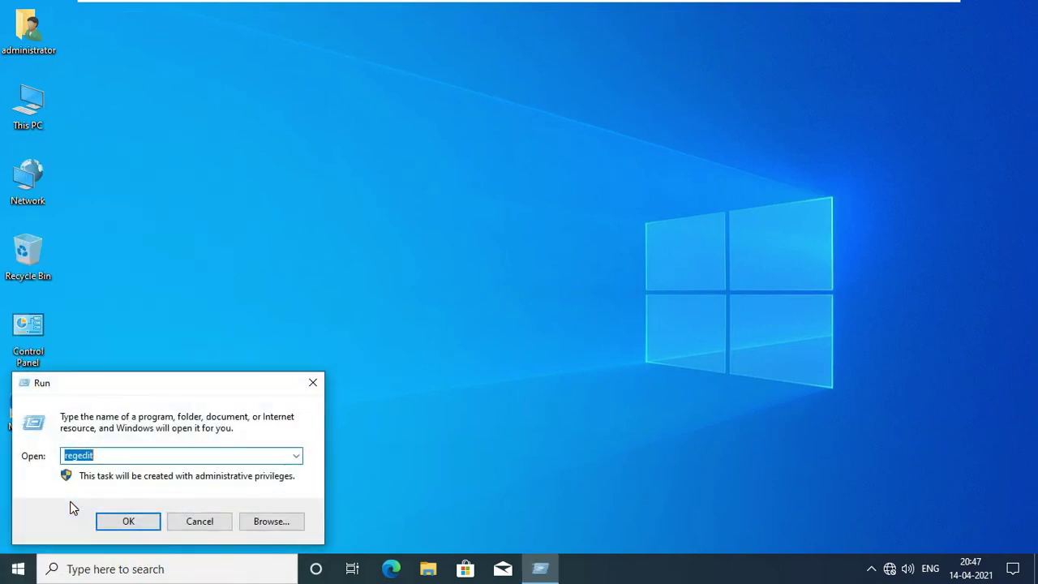
text(control)
key(Return)
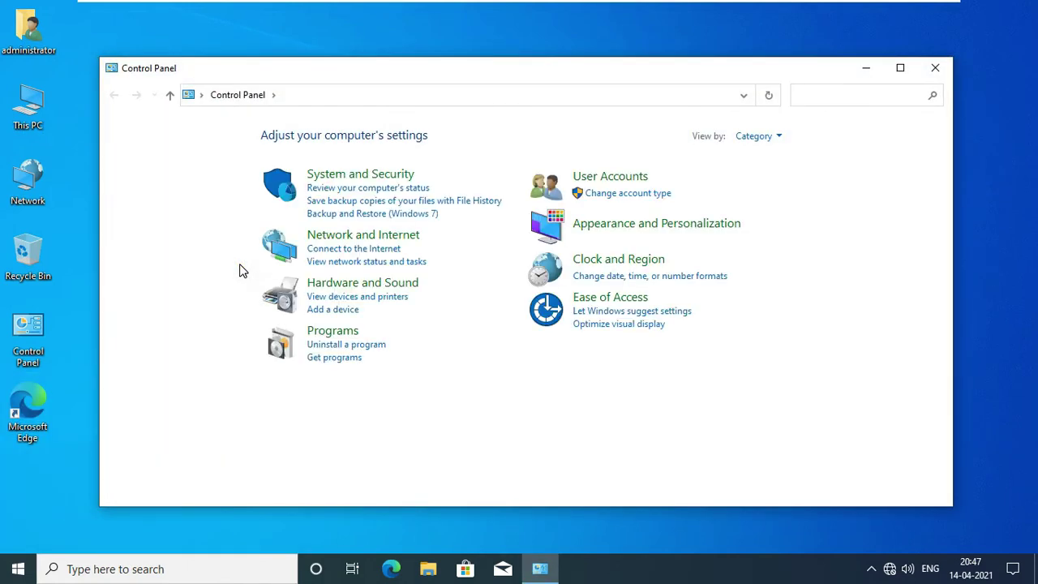
- View Control Panel as large icons, maximize it, and open Work Folders
click(769, 140)
click(800, 179)
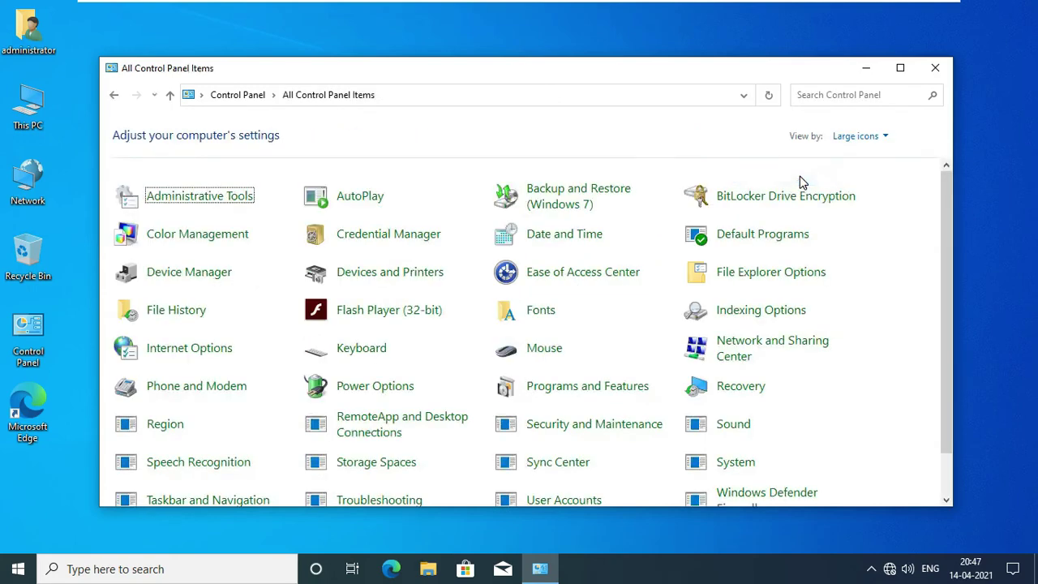
click(900, 68)
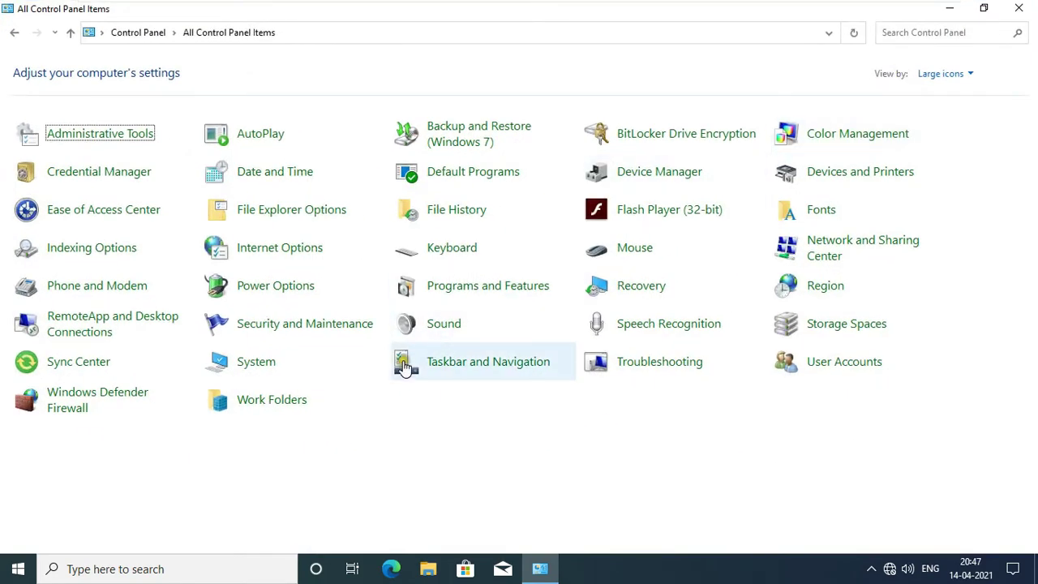
click(297, 408)
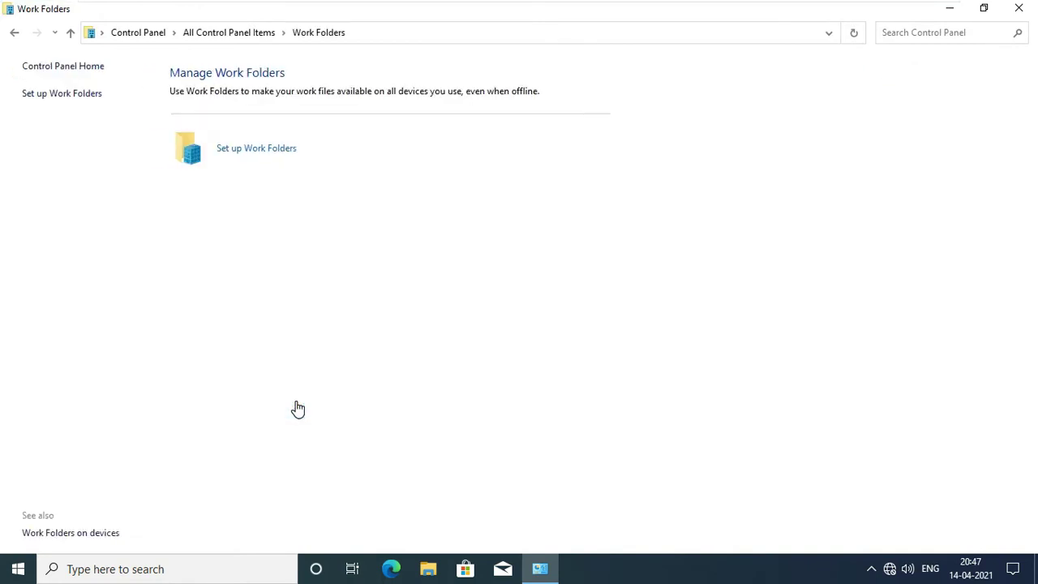
click(243, 154)
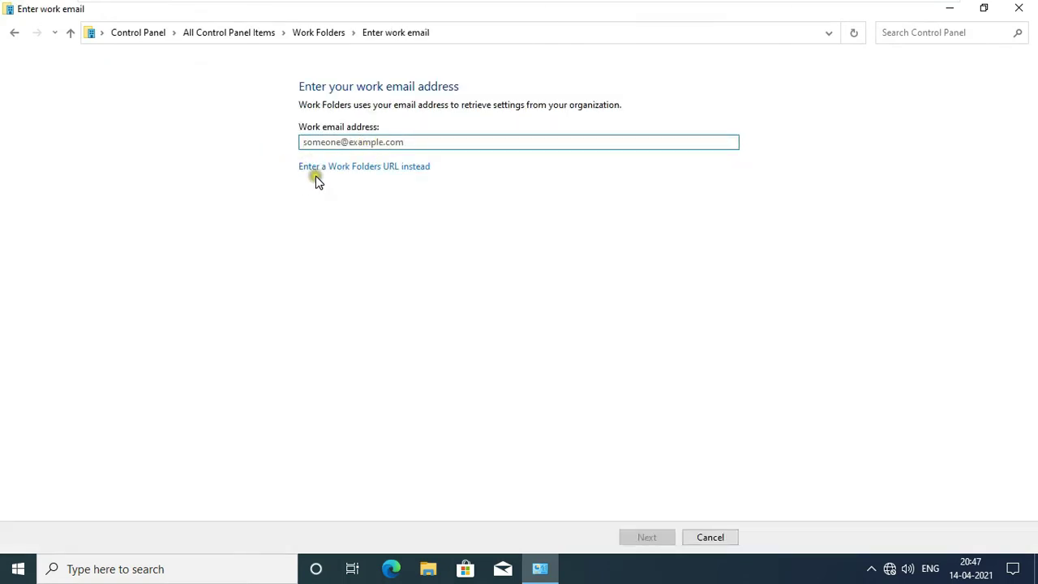
click(365, 169)
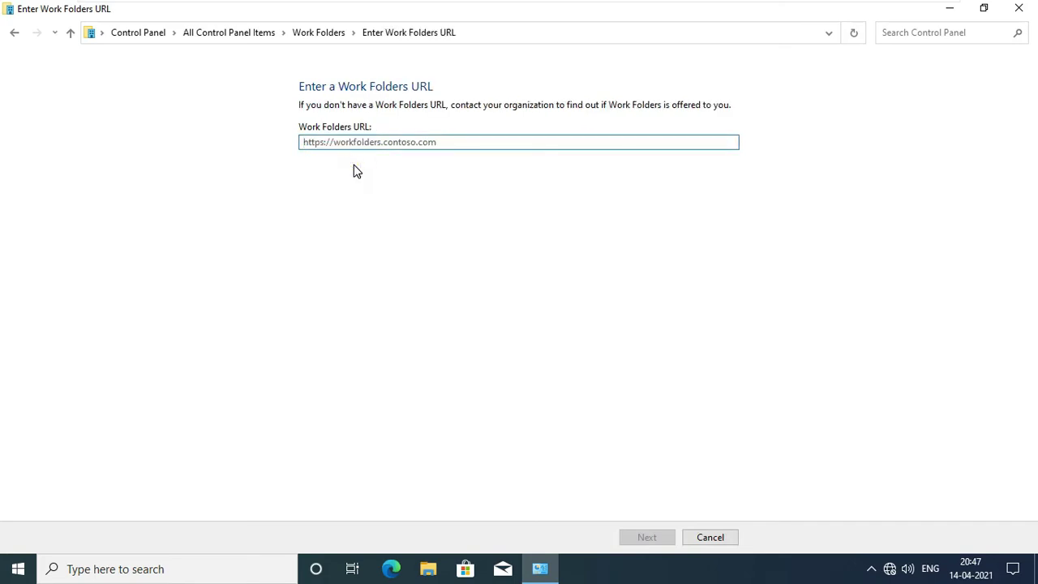
text(http://)
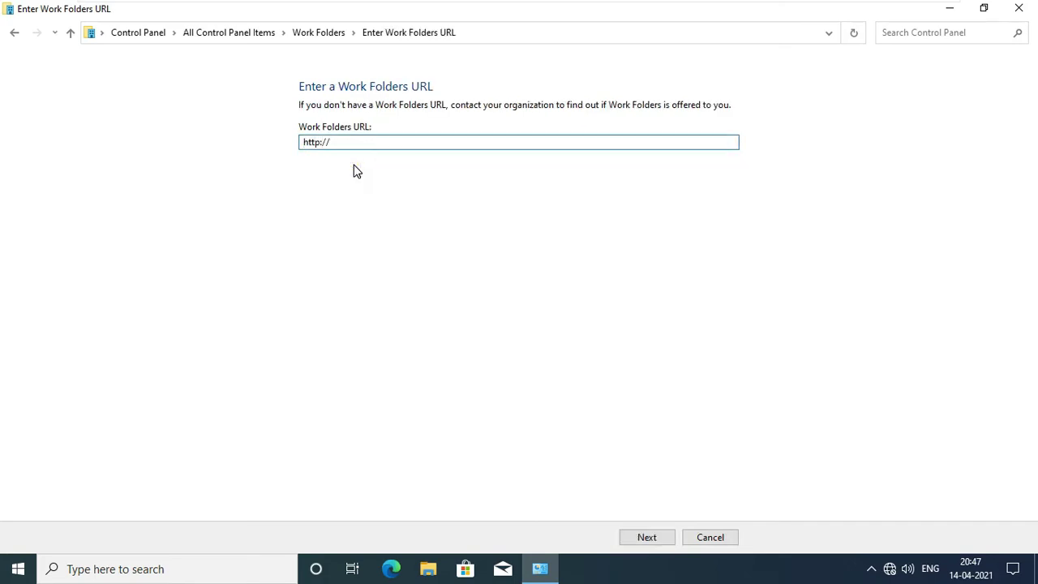
text(server1.sar.local)
click(647, 537)
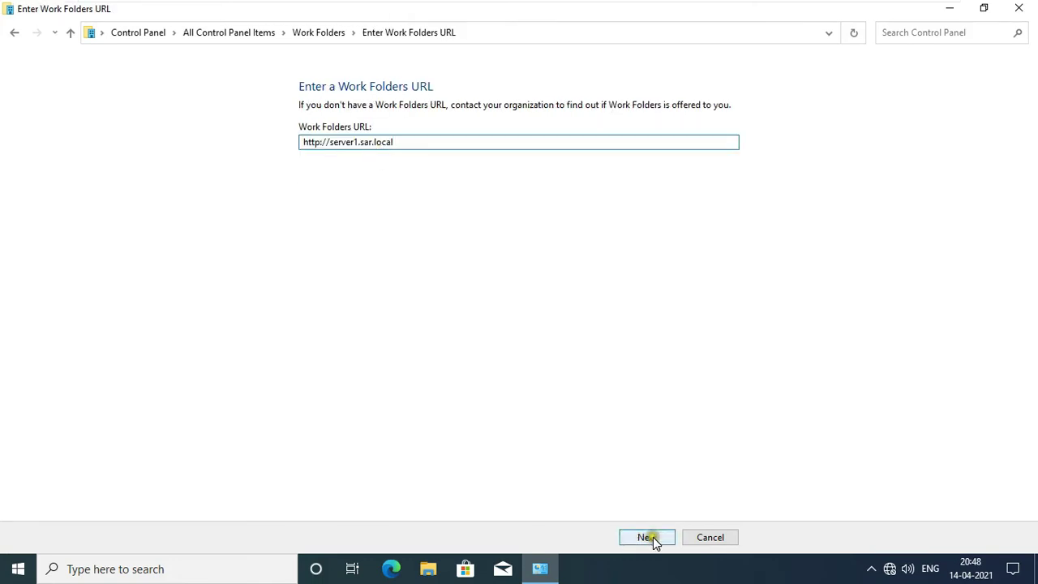
click(653, 537)
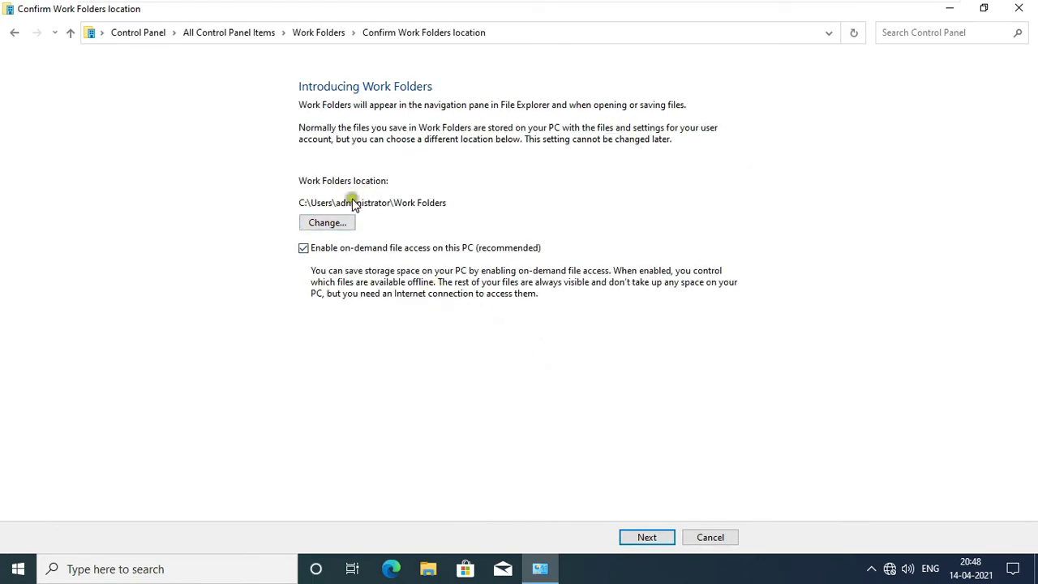
- Keep the default Work Folders location, accept the security policies, and finish setup
click(647, 538)
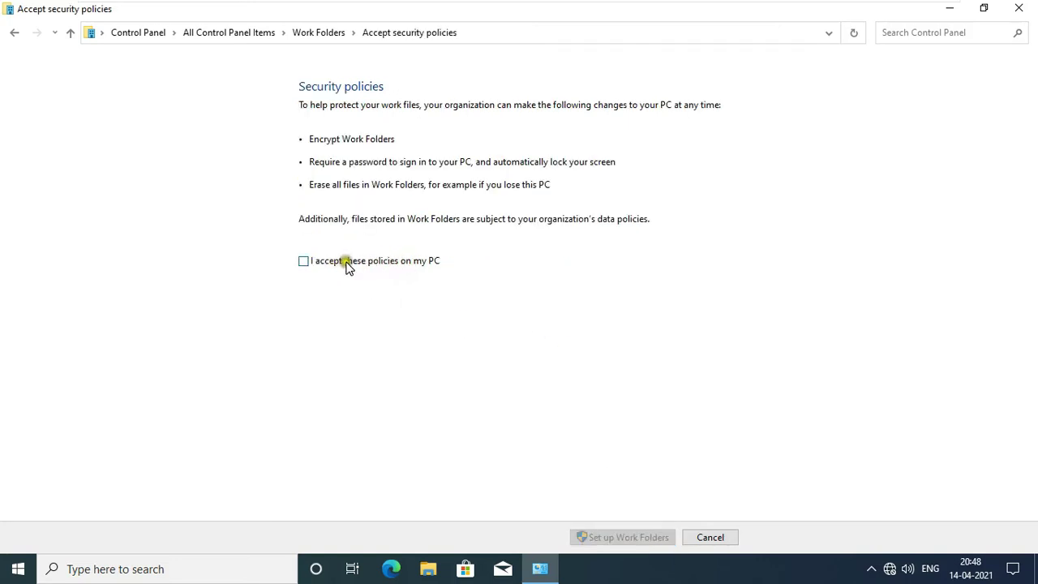
click(305, 263)
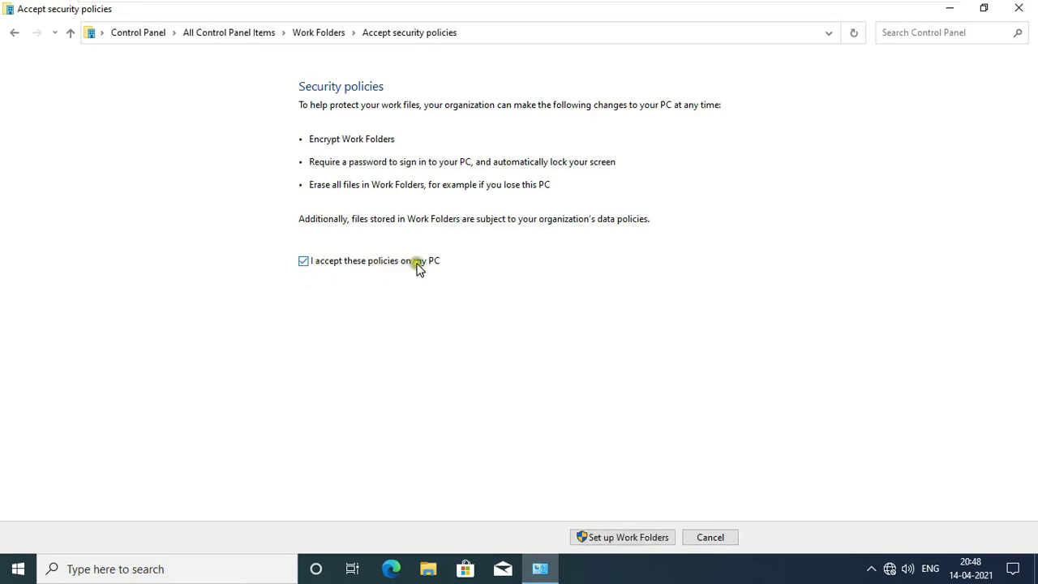
click(625, 538)
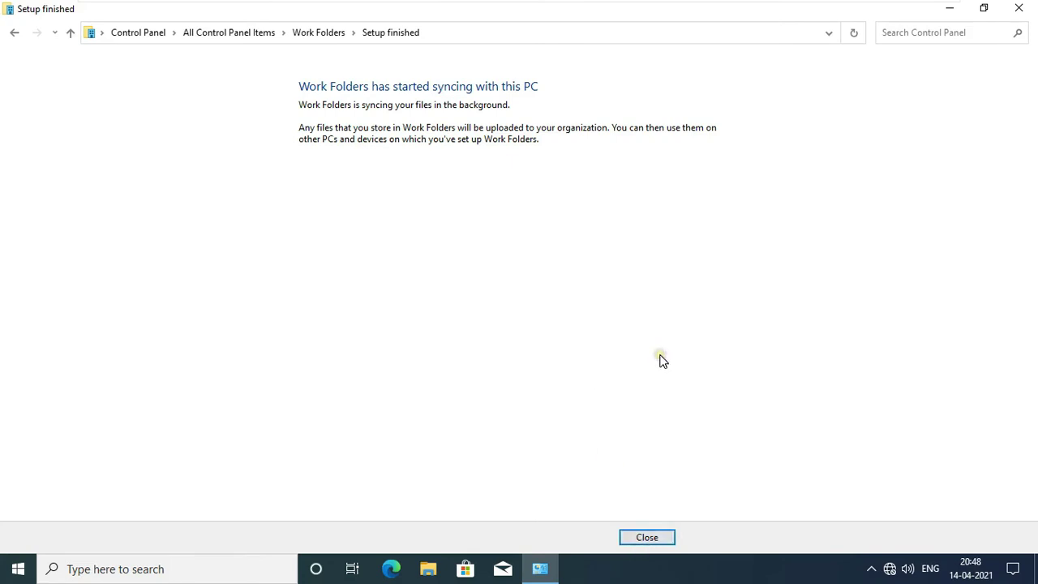
- Dismiss the setup-finished page and close the empty Work Folders folder window
key(Return)
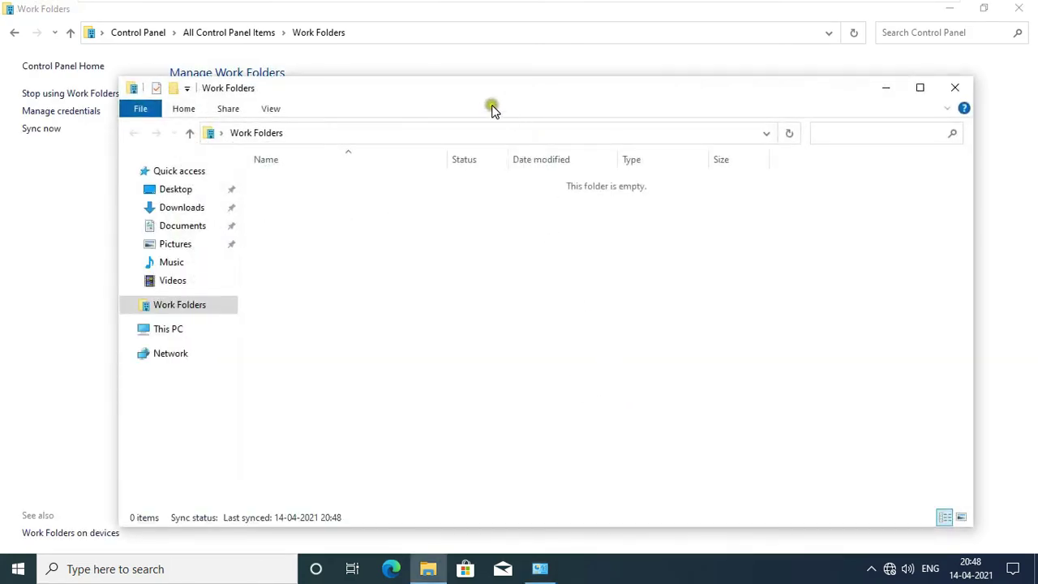
drag(492, 106, 510, 102)
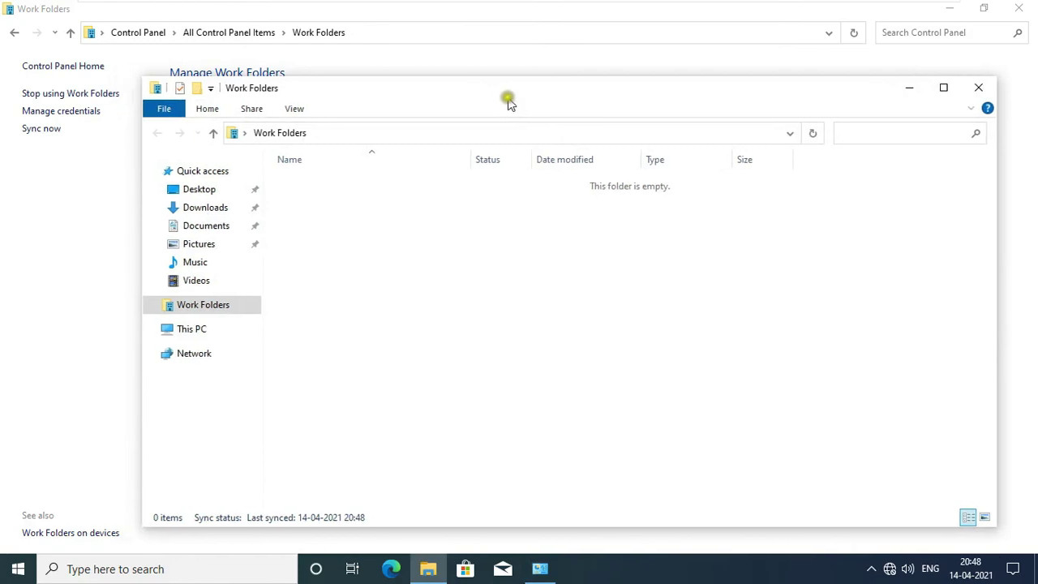
click(978, 87)
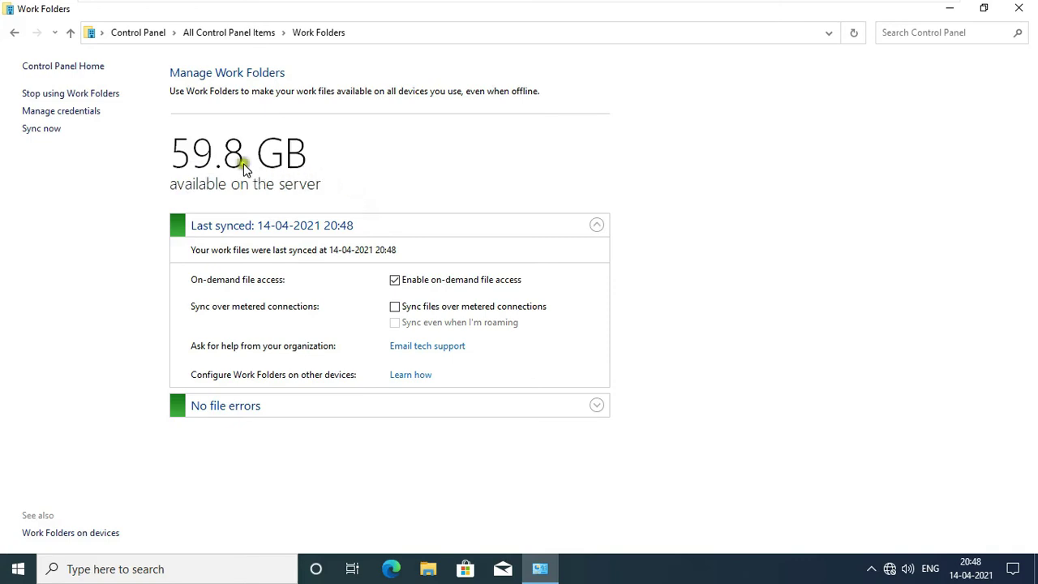
click(722, 9)
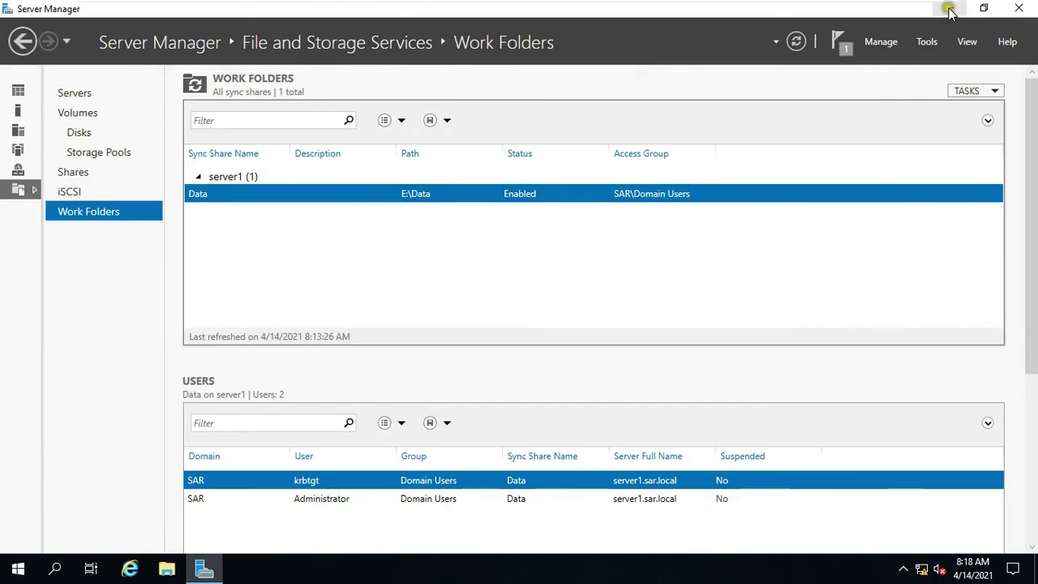
click(950, 8)
double_click(36, 122)
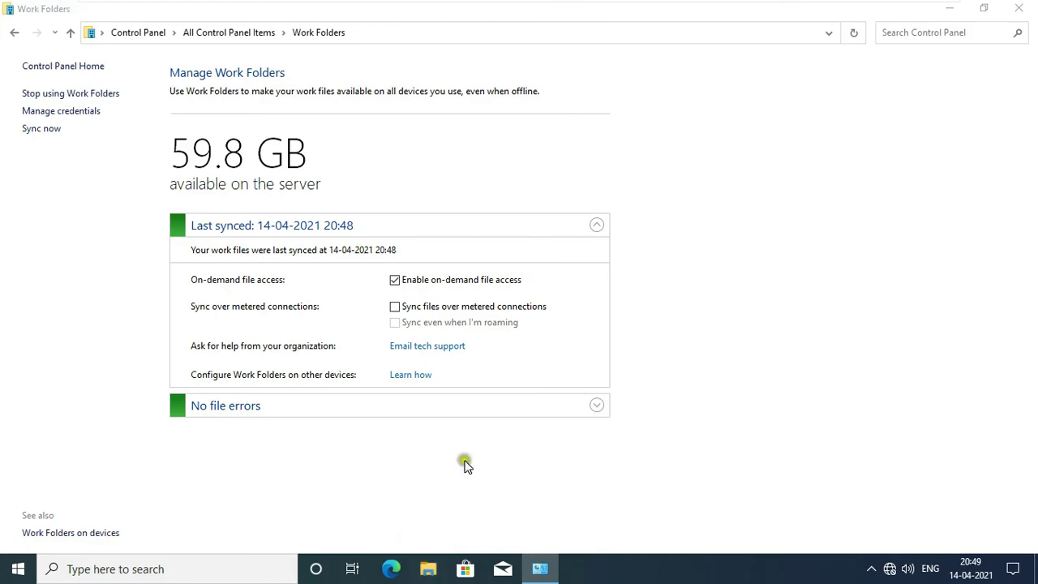
- Create a folder named My_Doc inside Work Folders and open it
click(1020, 9)
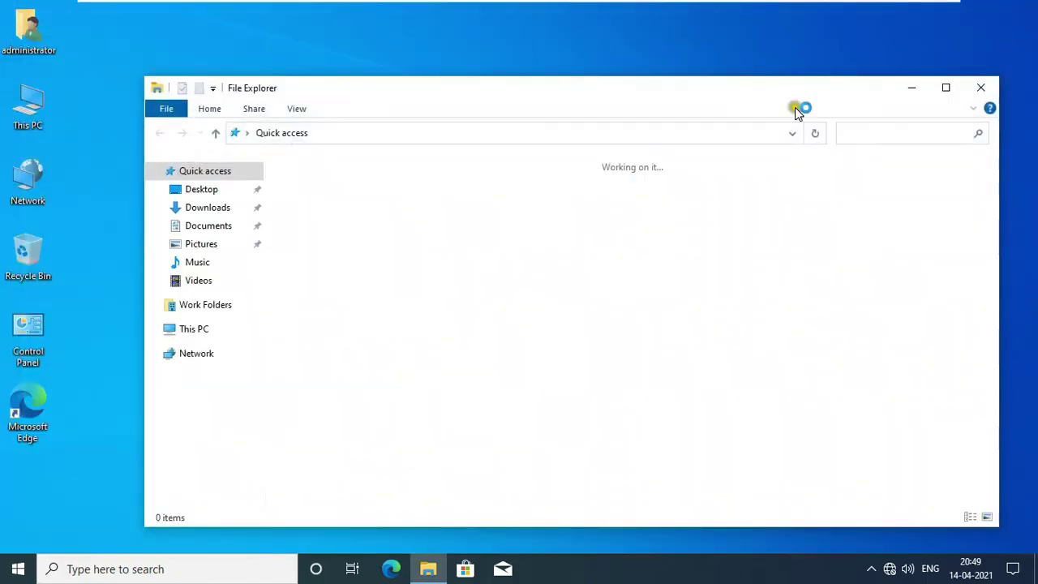
click(203, 307)
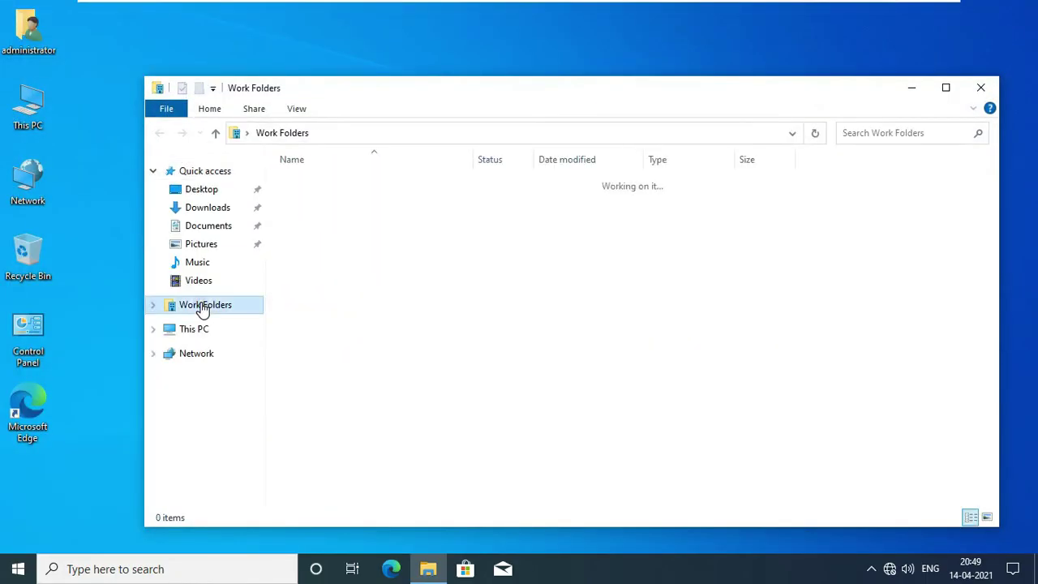
right_click(391, 280)
mouse_move(468, 469)
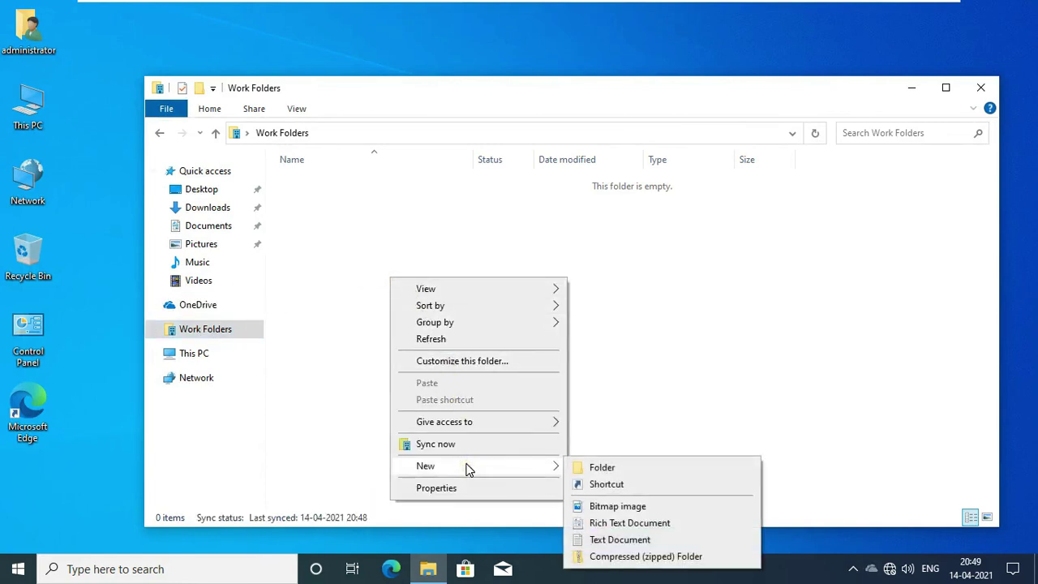
click(600, 469)
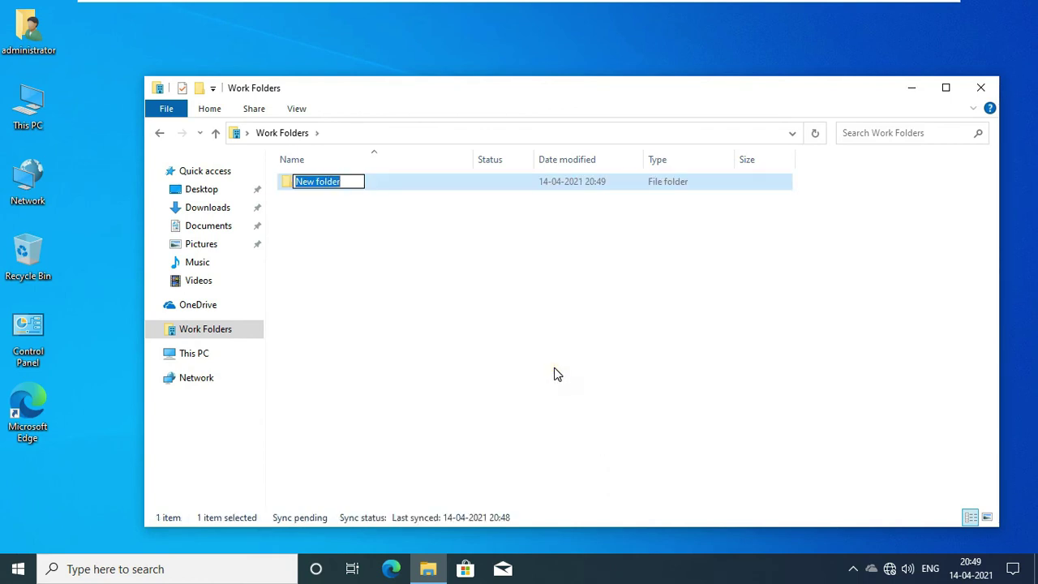
text(My)
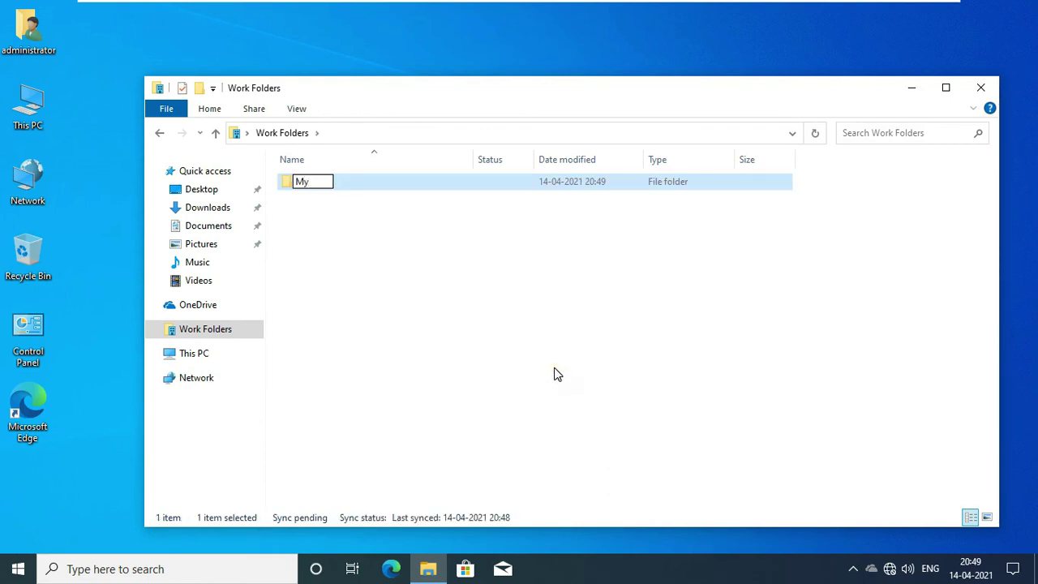
text(_Doc)
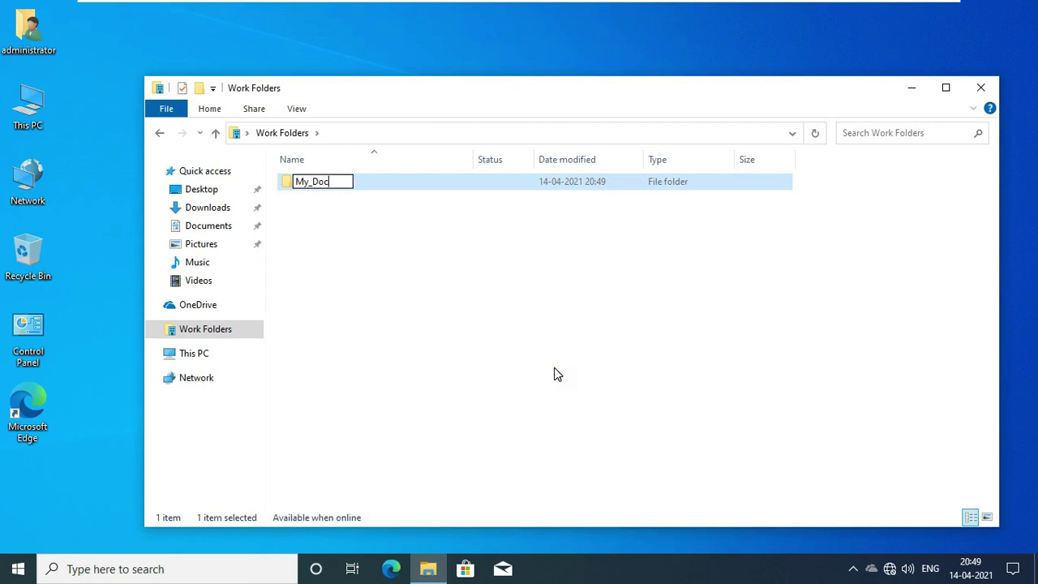
key(Return)
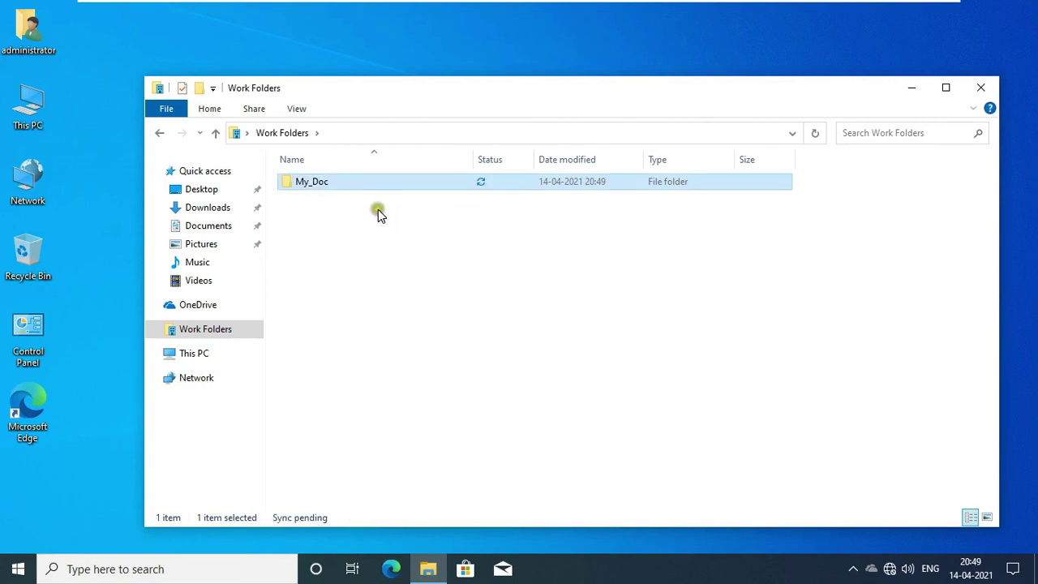
double_click(308, 193)
- Create a text document named Sample File in My_Doc and open it
right_click(354, 187)
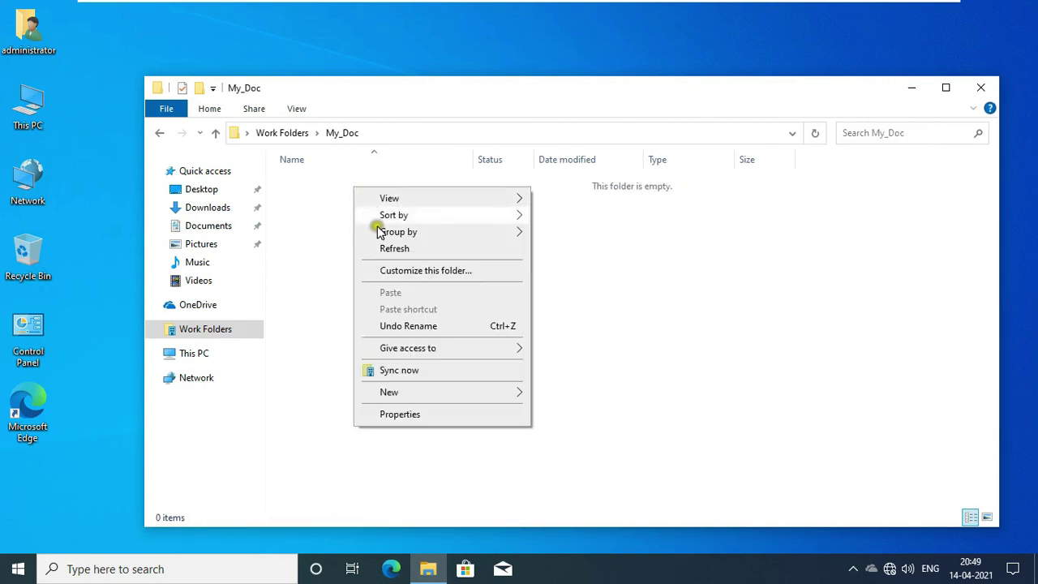
mouse_move(421, 395)
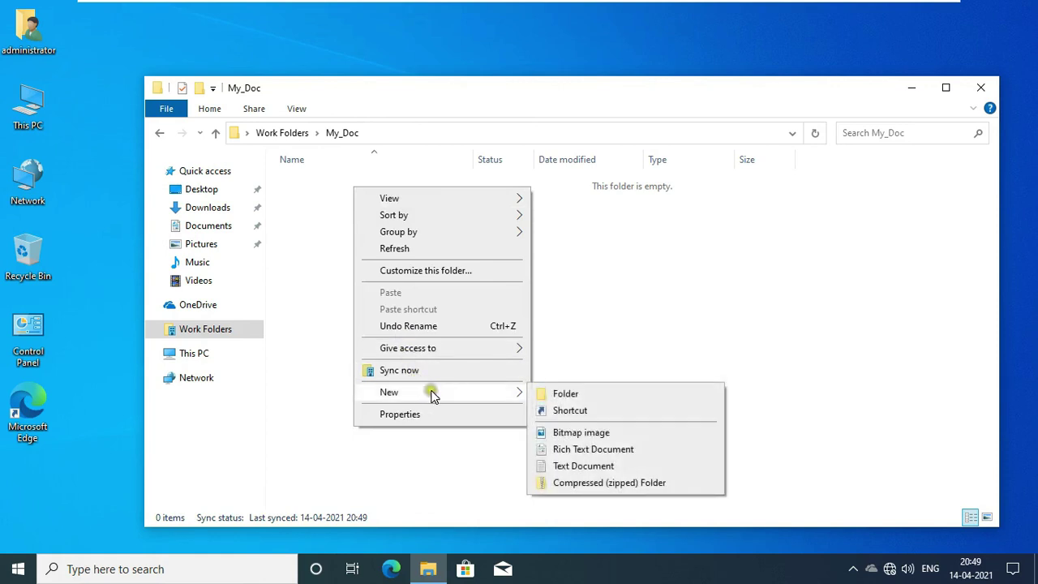
click(600, 465)
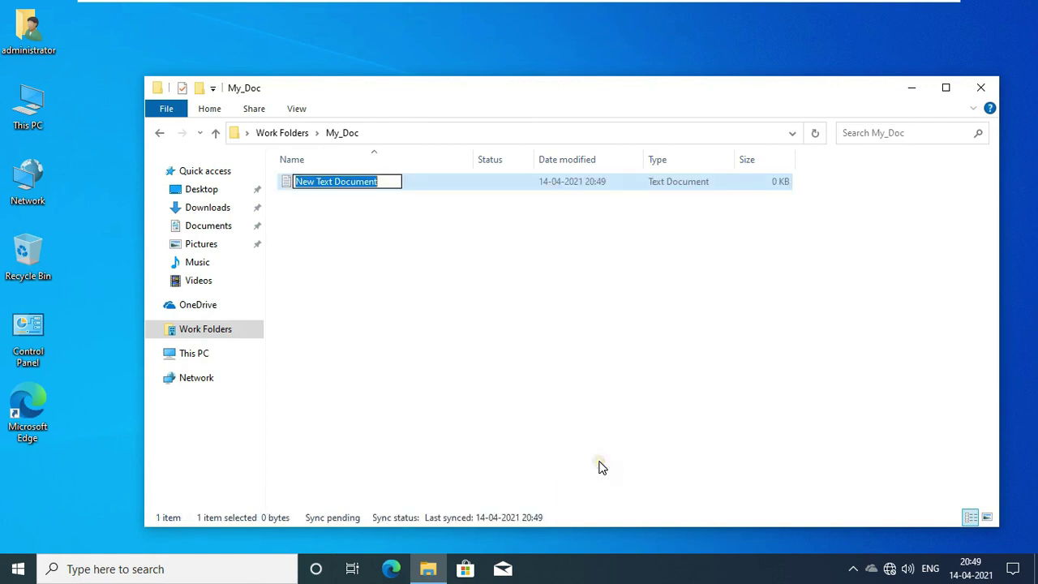
text(Sa)
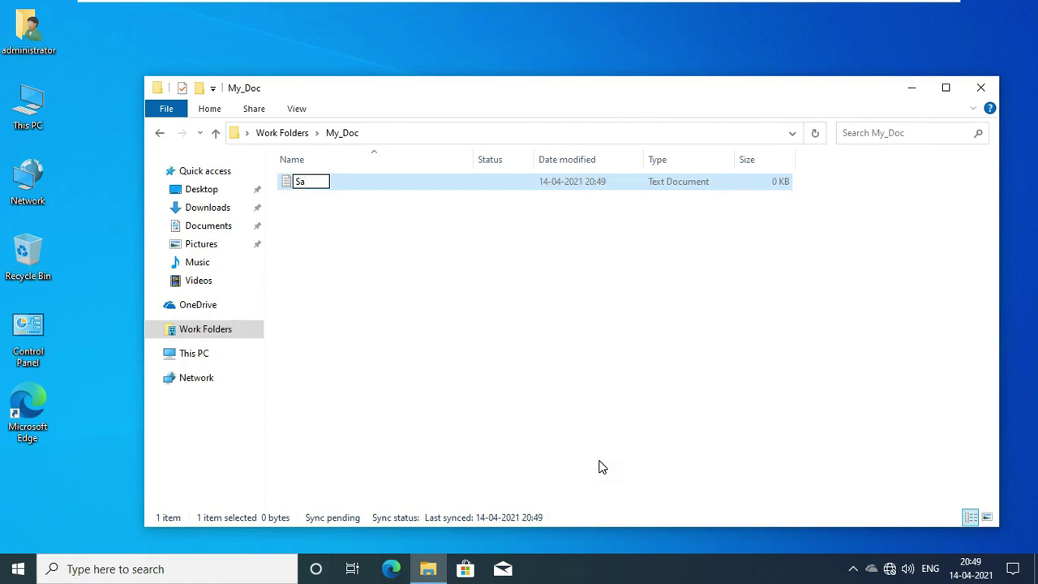
text(mple File)
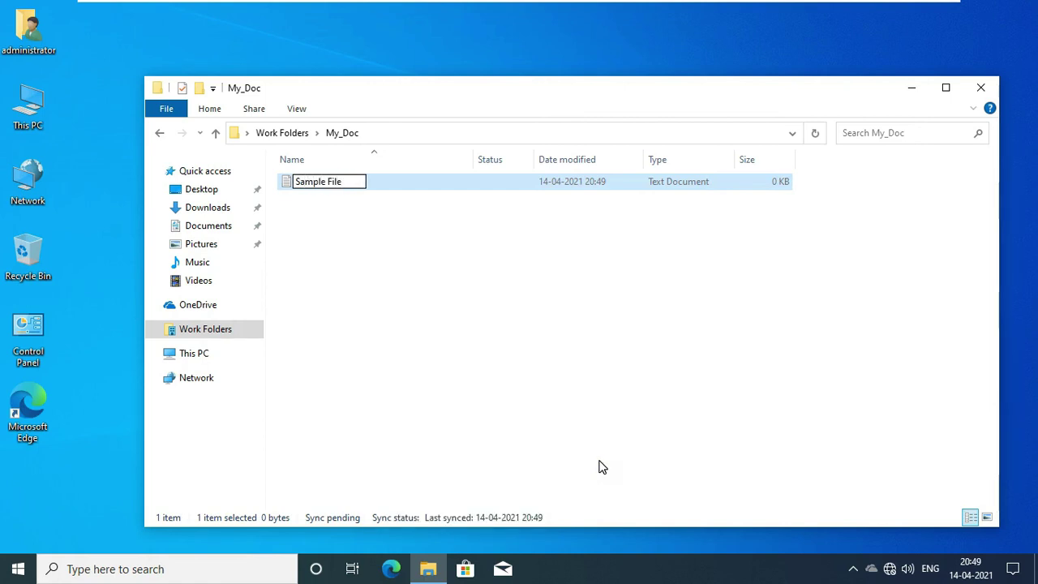
key(Return)
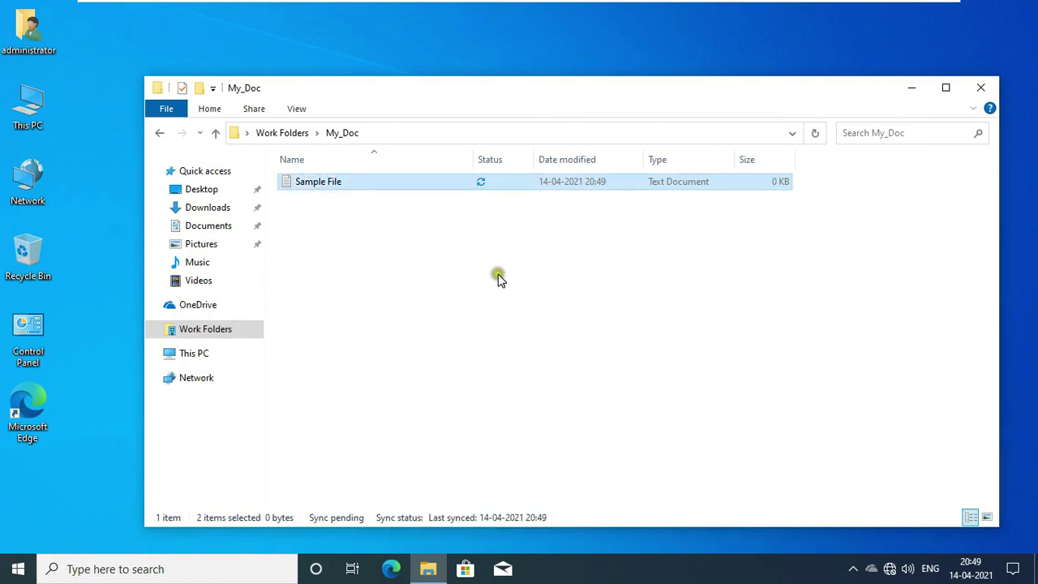
double_click(316, 191)
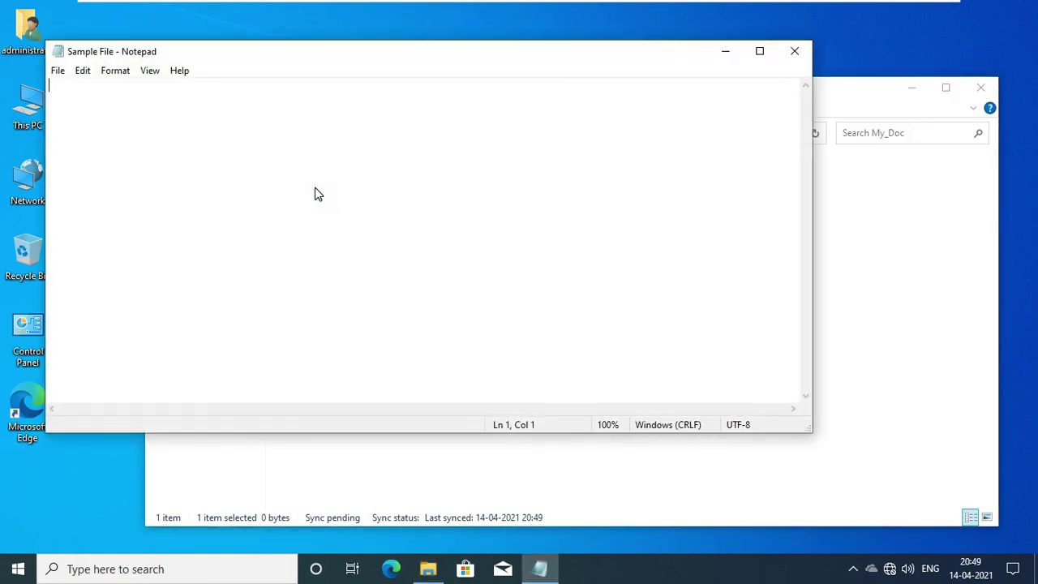
- Write 'this is test file' in Sample File, save it, and close Notepad
text(this is )
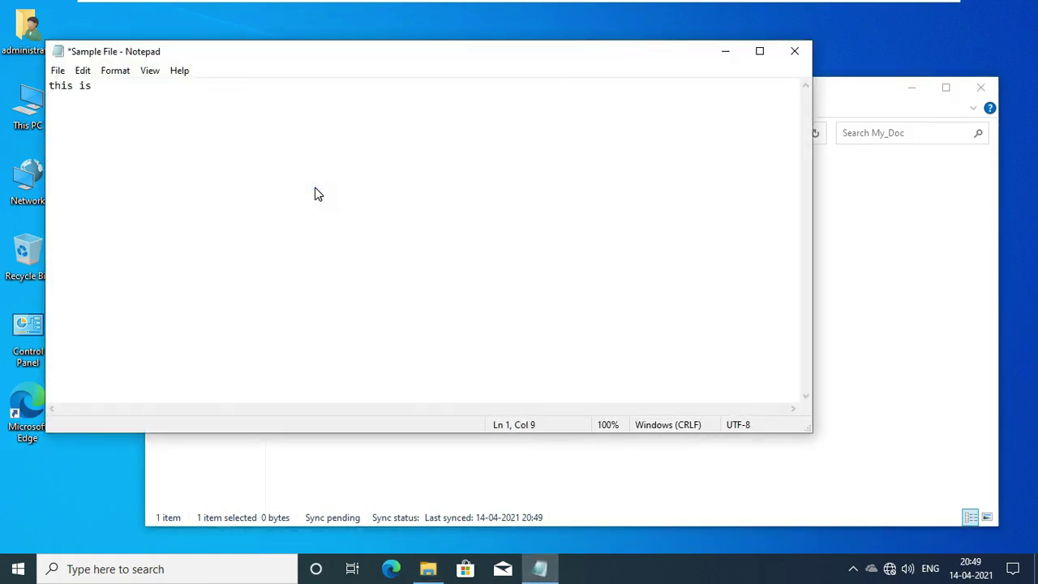
text(test file)
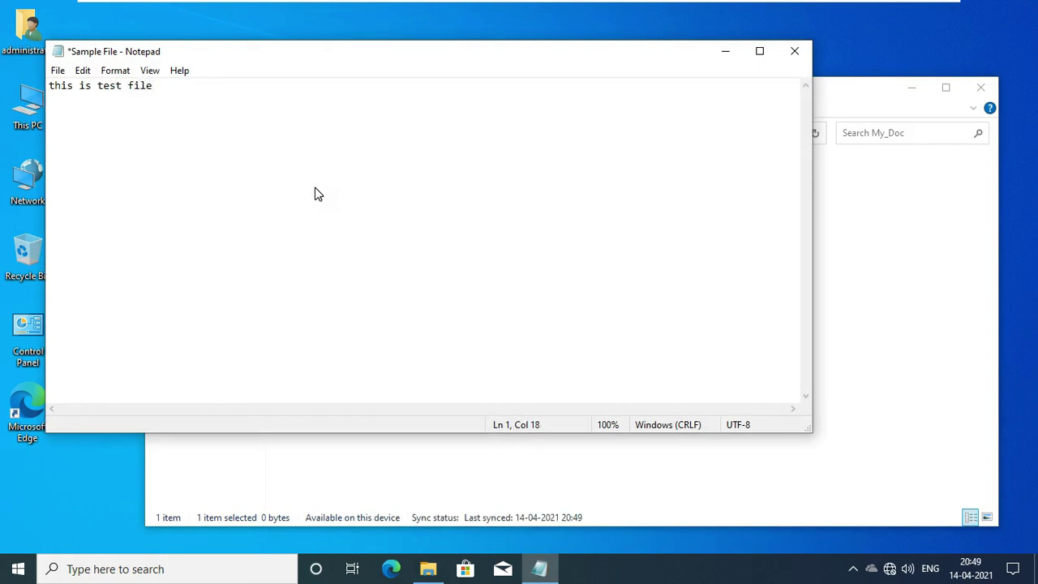
click(58, 71)
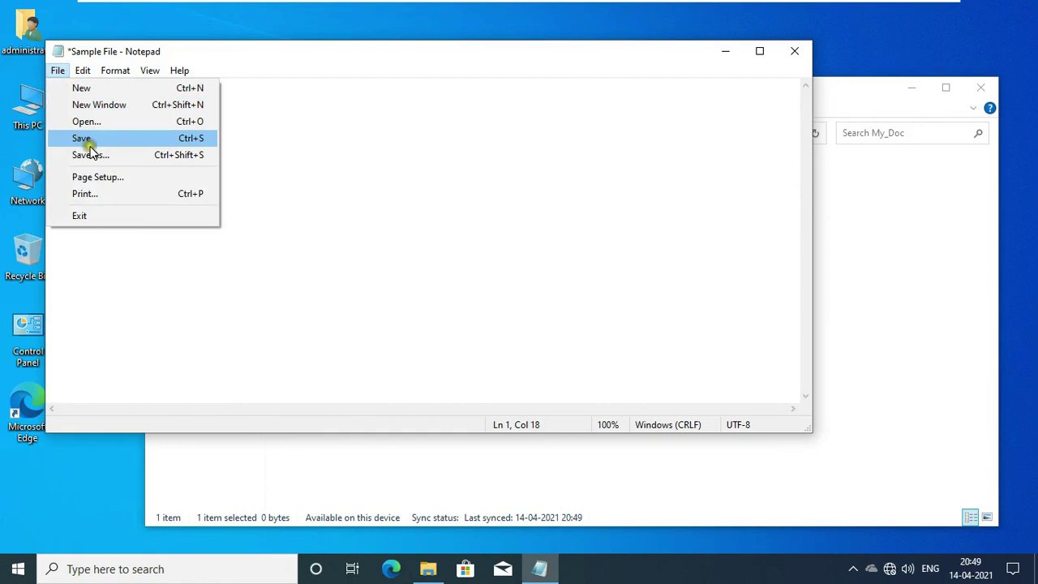
click(91, 140)
click(794, 51)
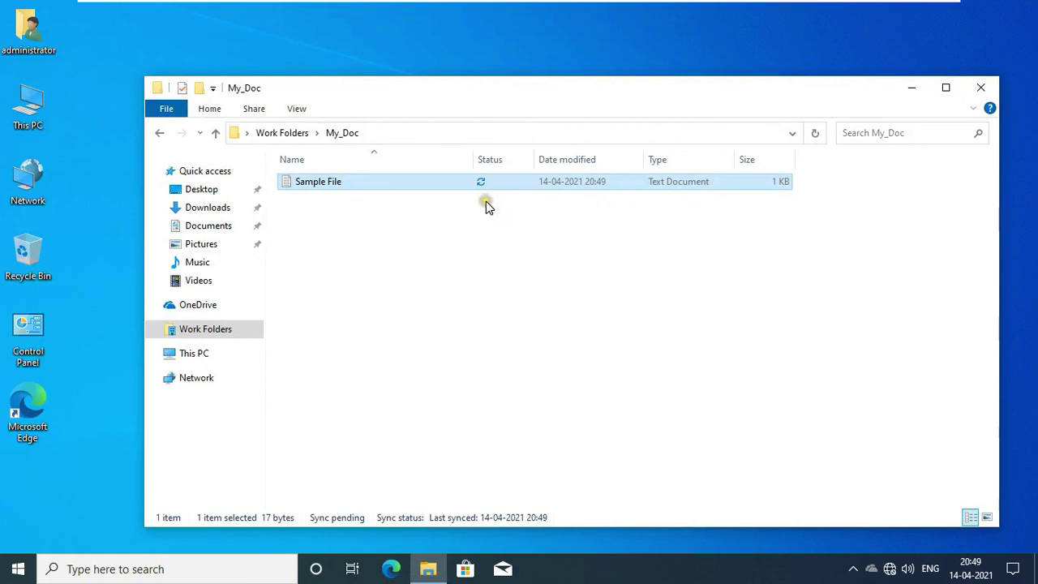
- Refresh My_Doc to confirm Sample File synced, then close the folder window
right_click(481, 246)
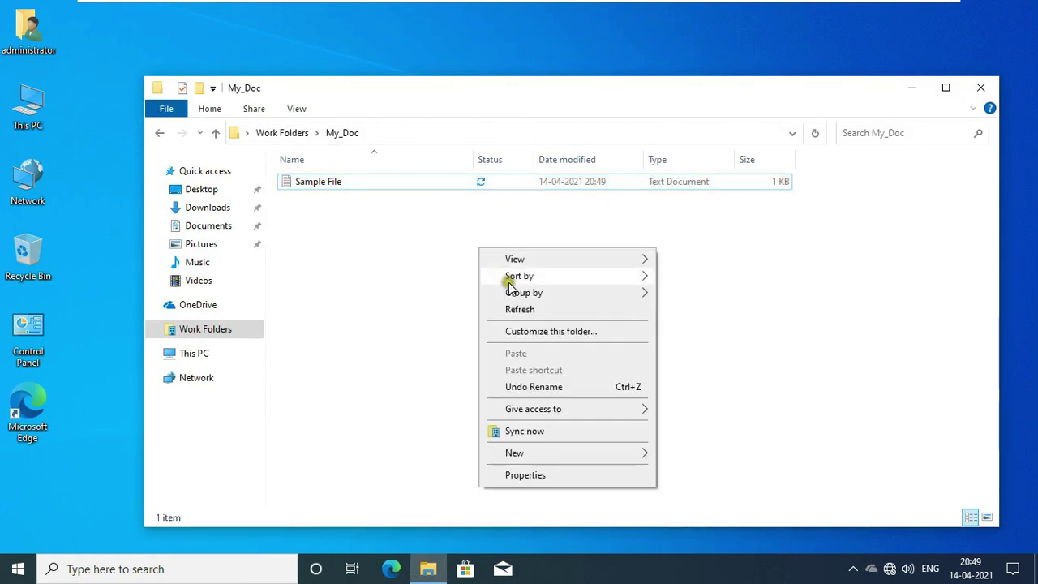
click(549, 309)
click(482, 181)
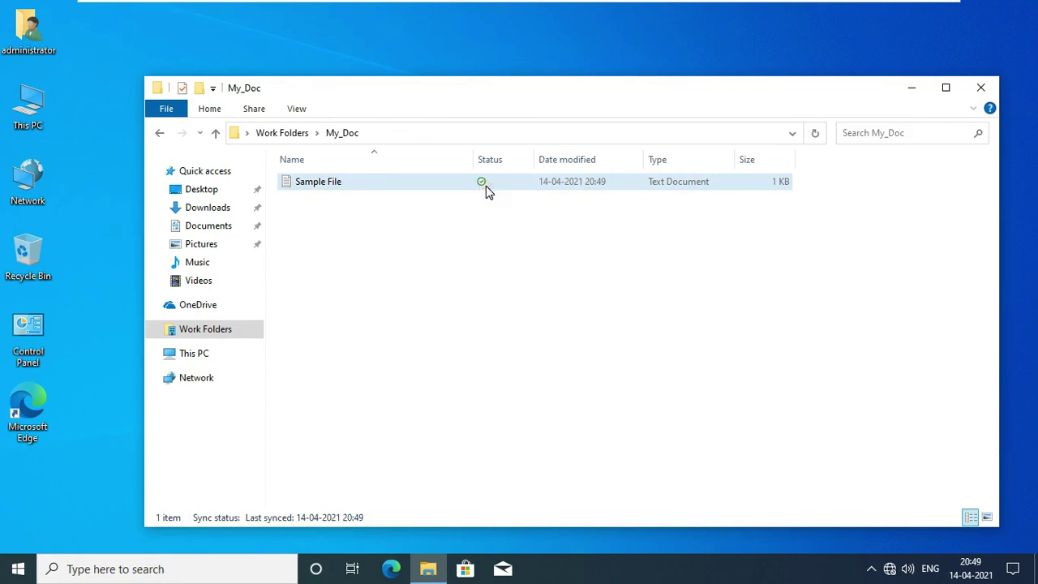
click(981, 89)
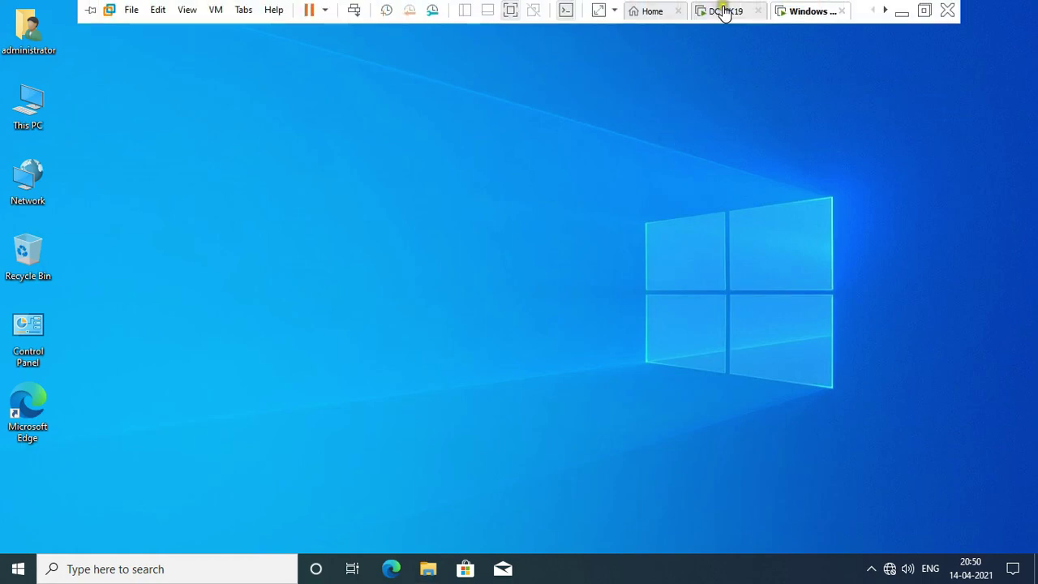
- On the server, browse to E:\Data, the Administrator's user folder, then My_Doc
click(724, 12)
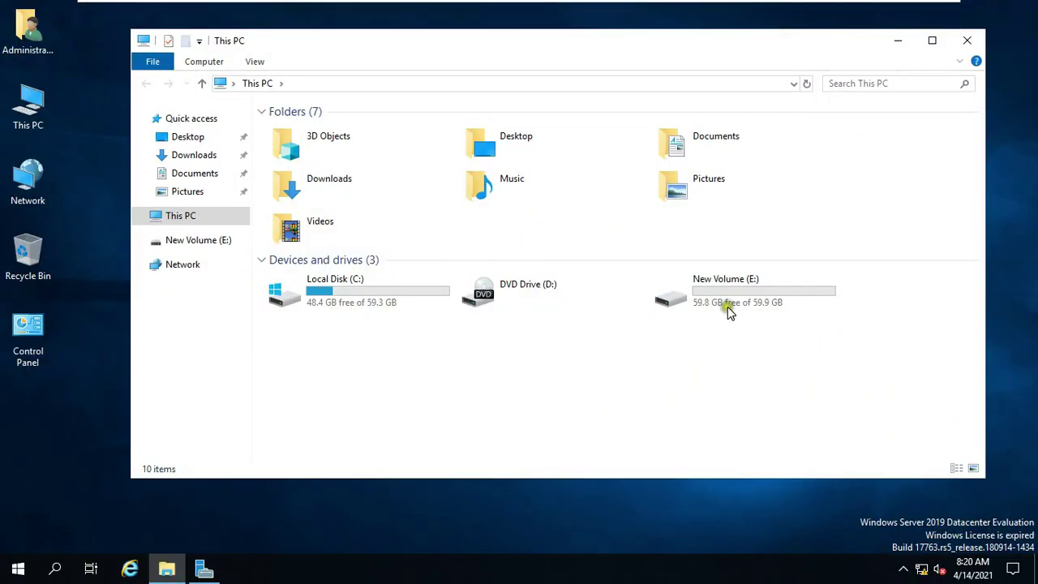
double_click(734, 299)
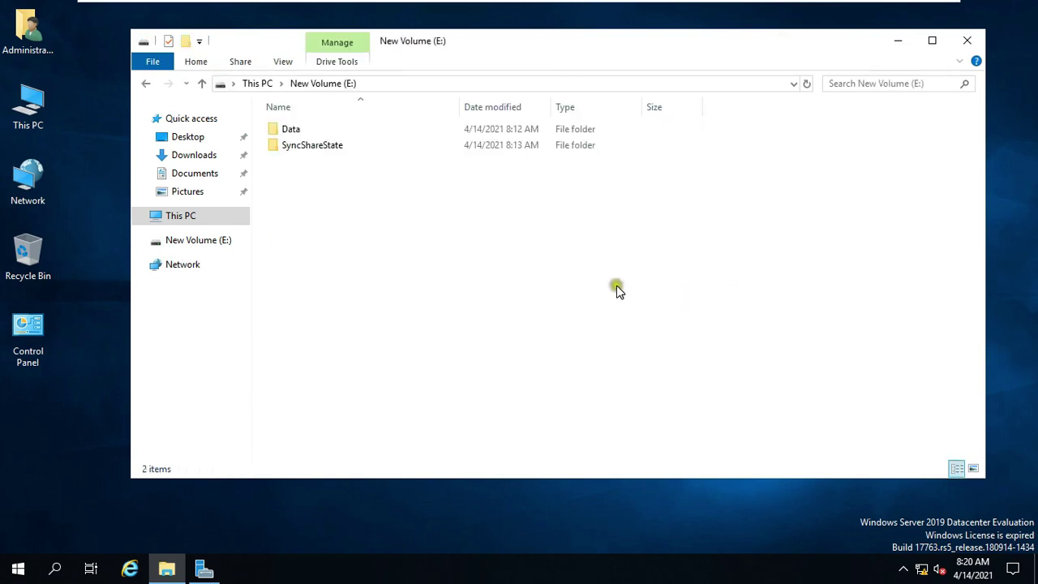
double_click(294, 135)
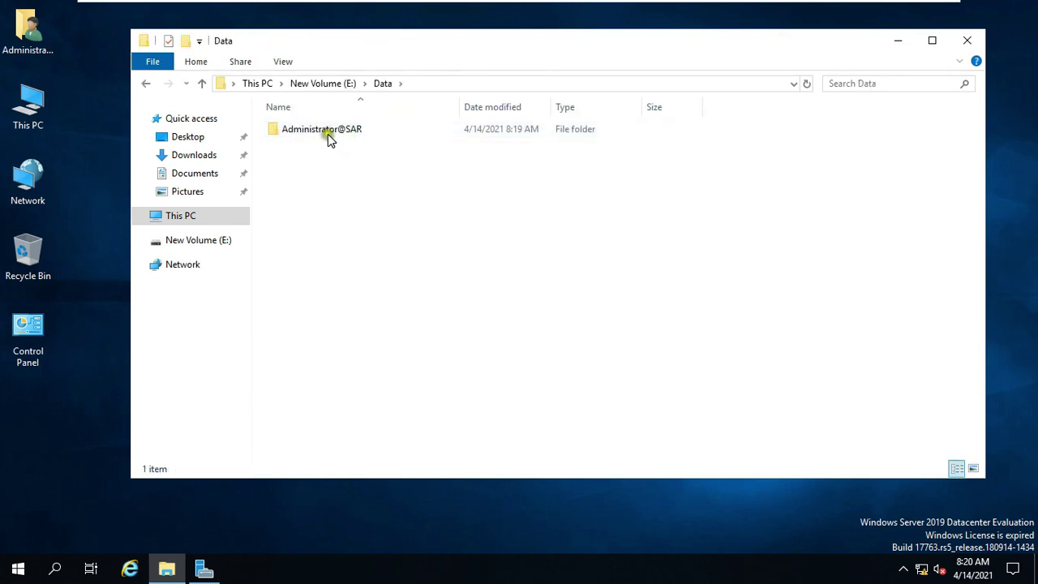
click(317, 137)
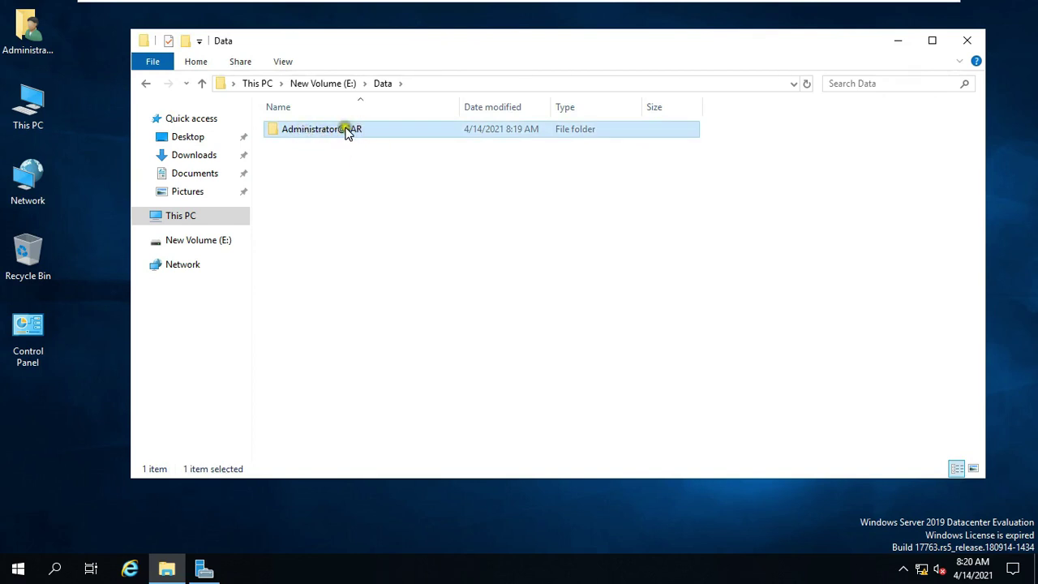
double_click(339, 134)
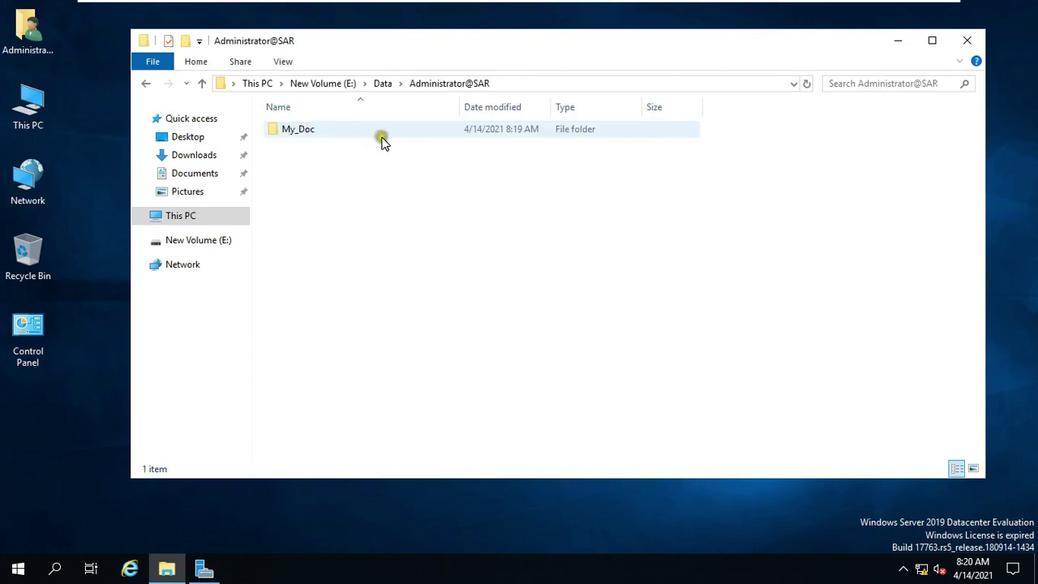
double_click(303, 135)
- Open Sample File to verify its test text, then close Notepad and Explorer
double_click(303, 134)
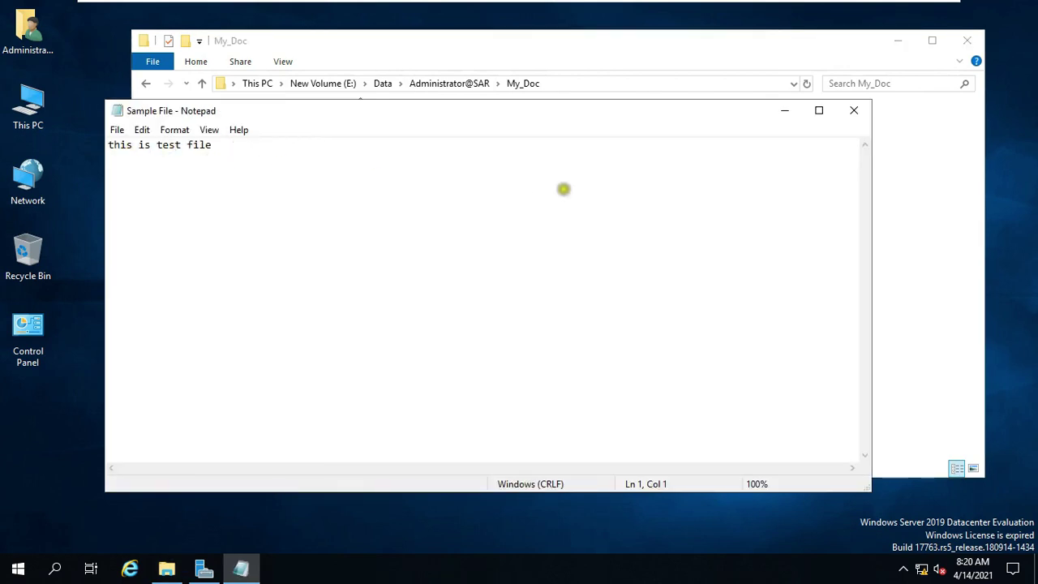
click(853, 111)
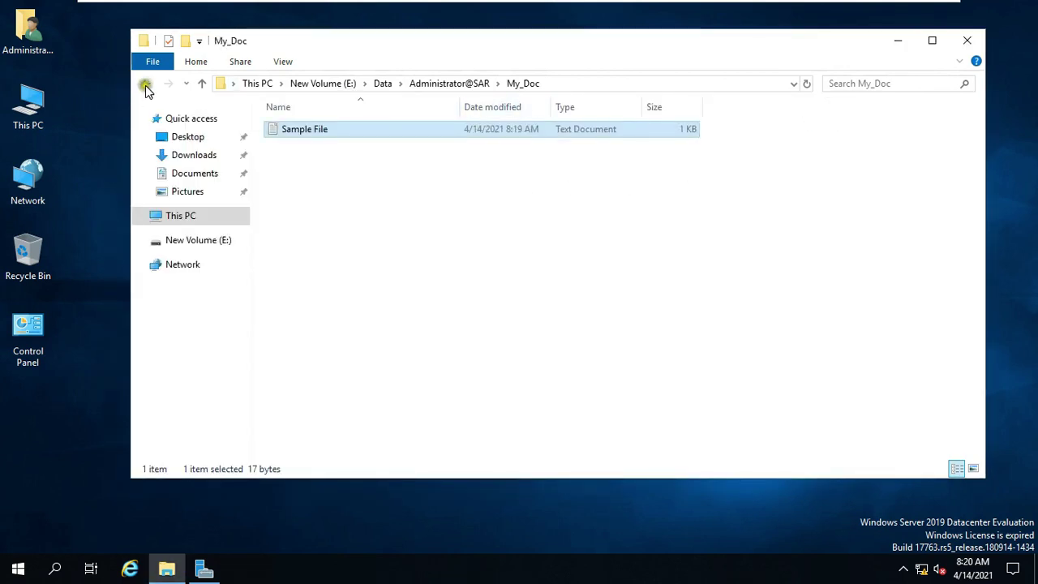
click(965, 40)
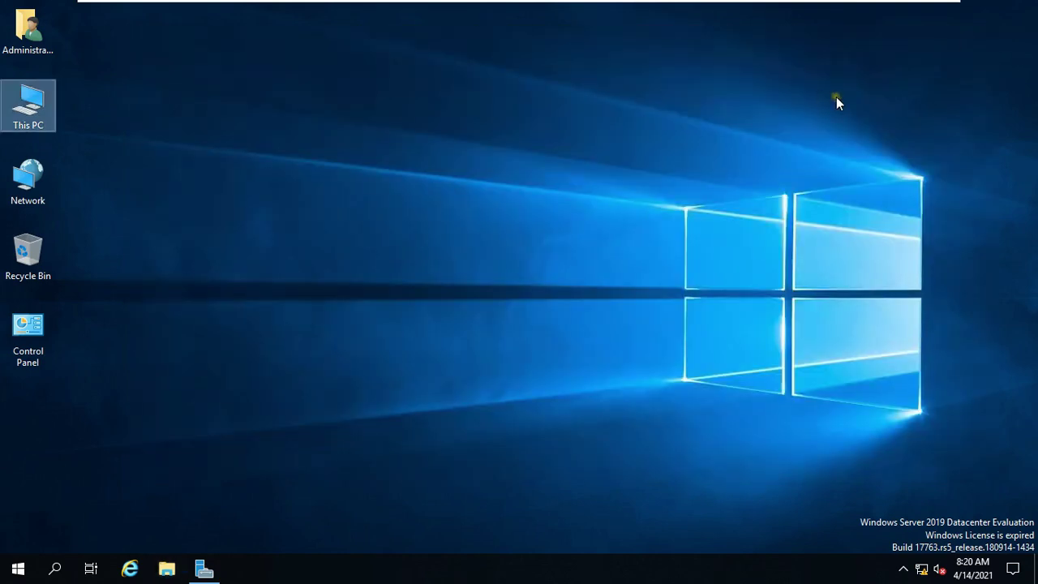